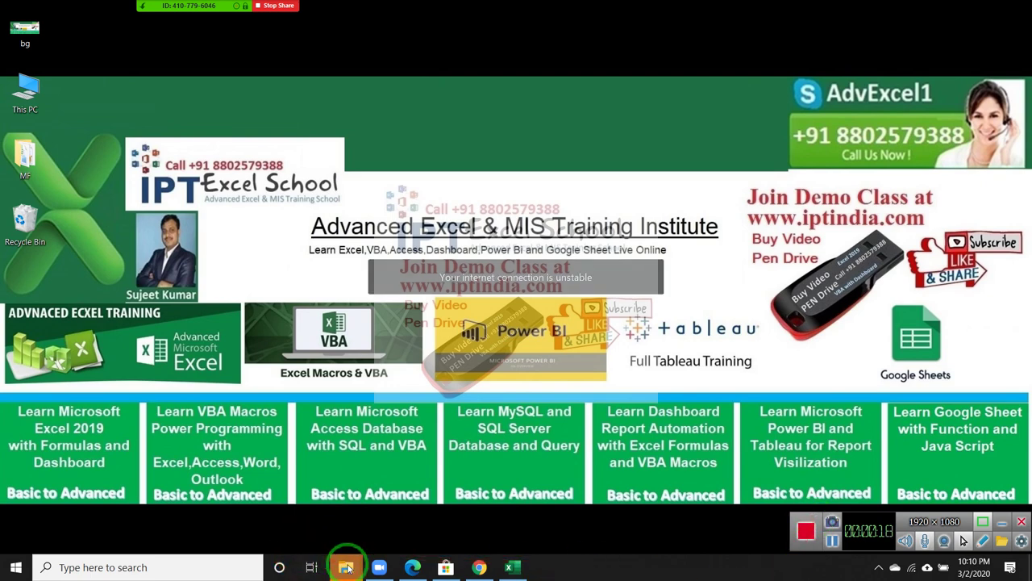
# Close the meeting recording and Videos folder windows, then switch to the Excel workbook
pyautogui.moveTo(347, 569)
pyautogui.click(381, 530)
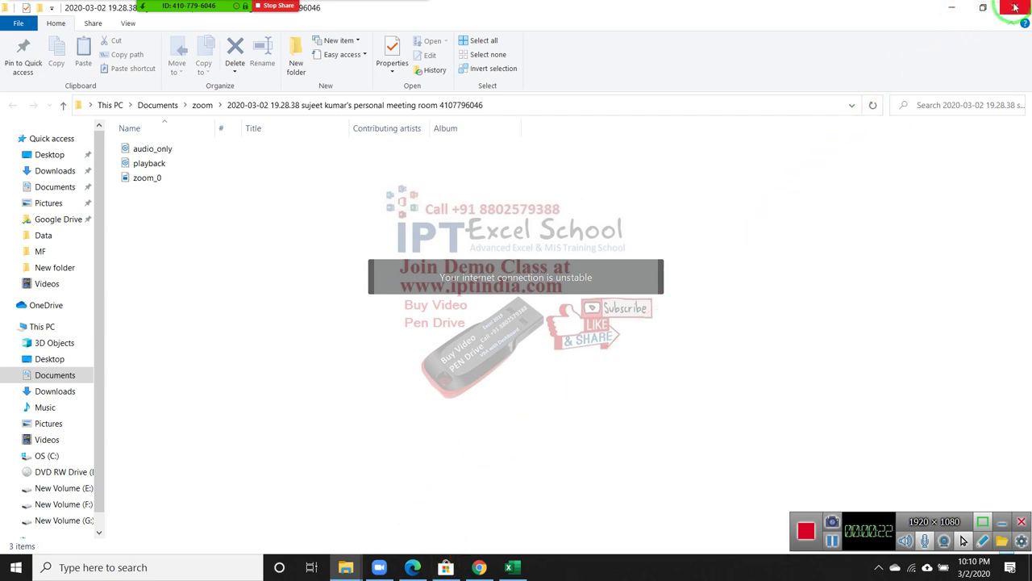
pyautogui.click(1014, 8)
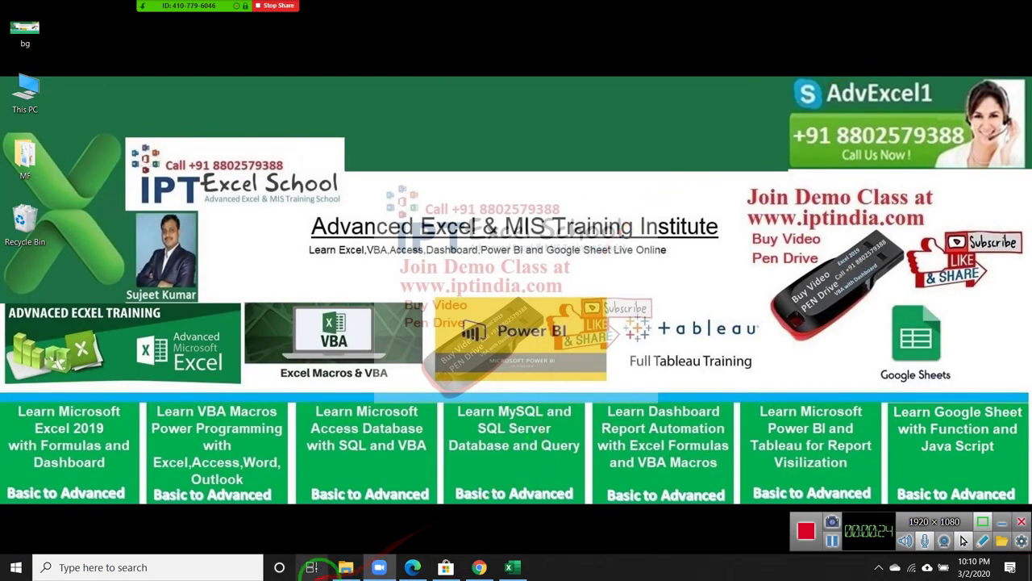
pyautogui.click(345, 567)
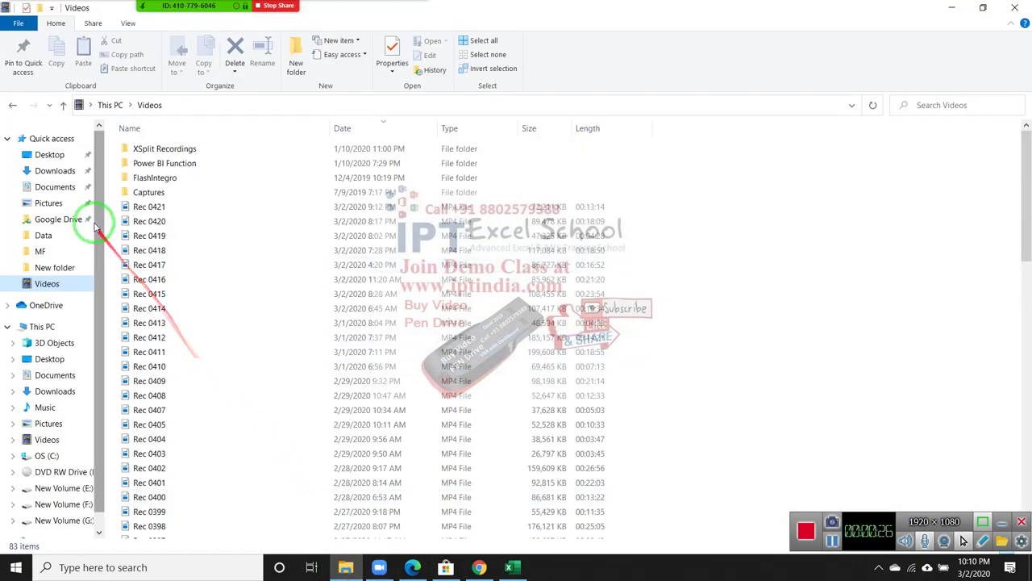
pyautogui.click(1014, 7)
pyautogui.moveTo(186, 14)
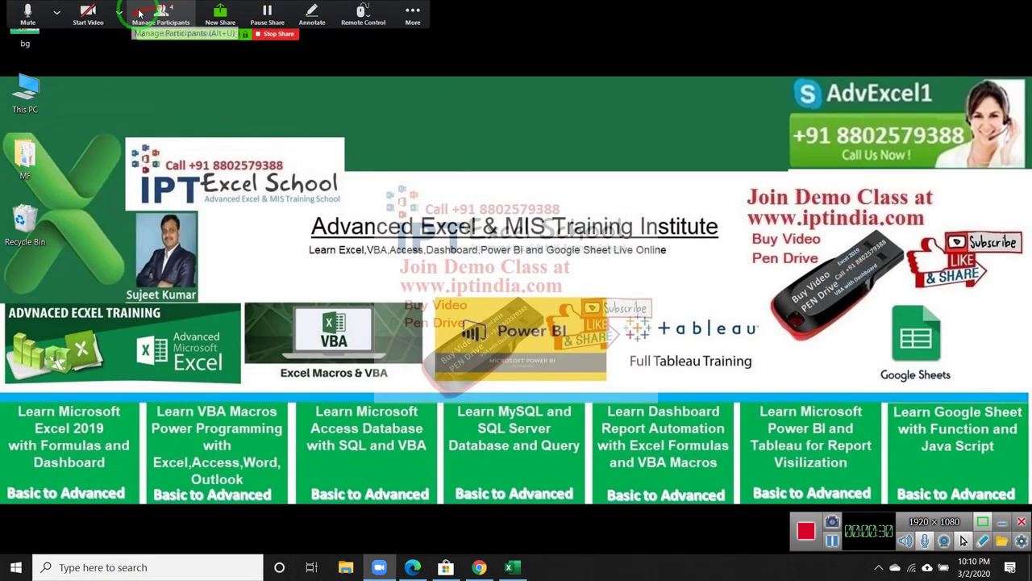
pyautogui.click(511, 568)
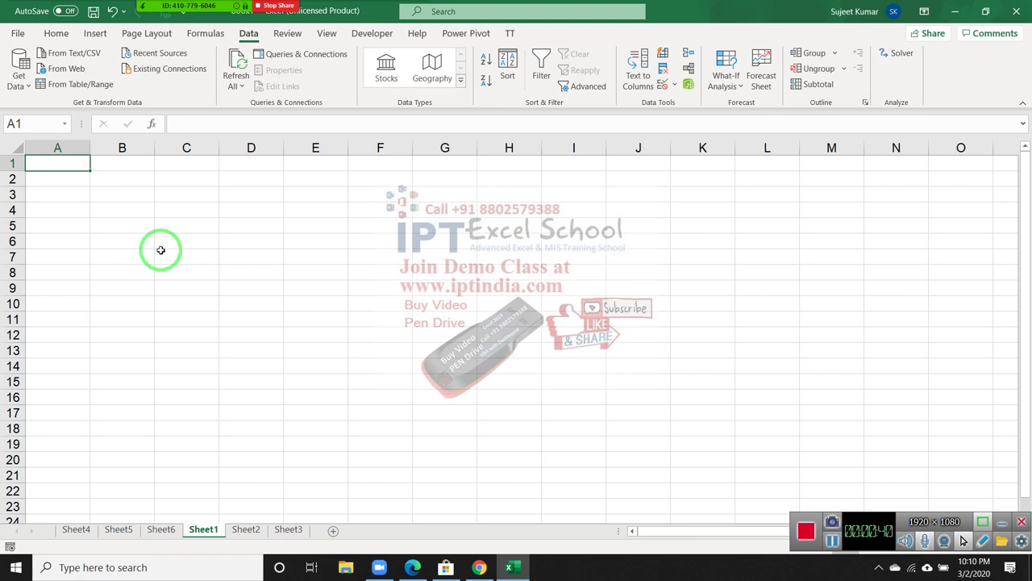
# Show the Developer tab tools, close the meeting participants list, and return to Sheet1
pyautogui.click(372, 33)
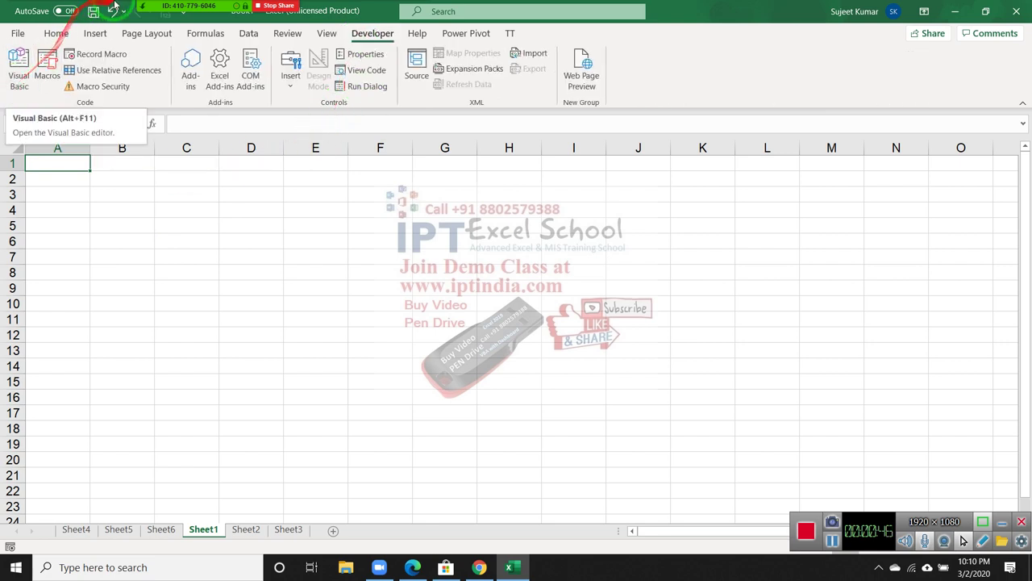
pyautogui.click(174, 23)
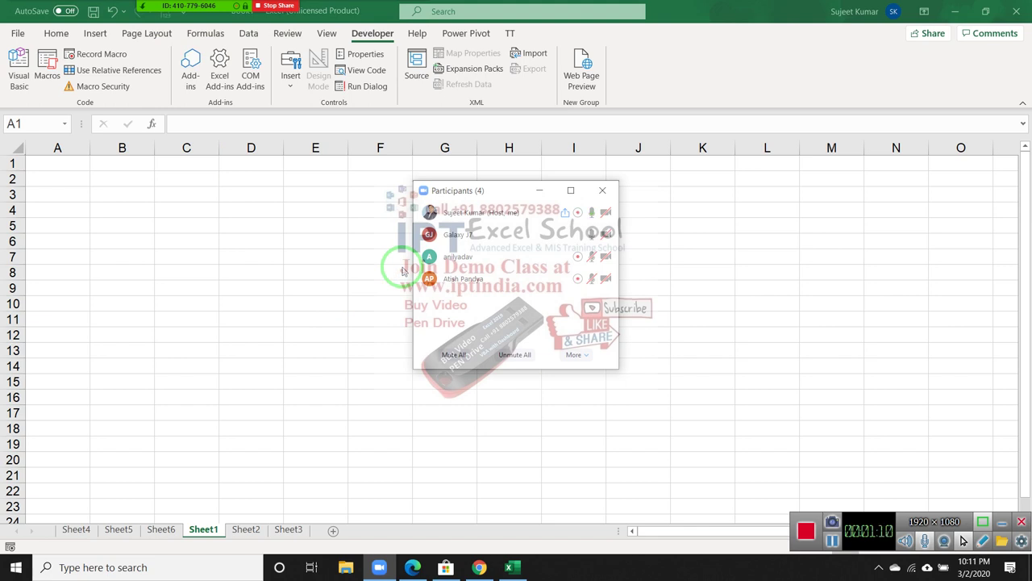
pyautogui.moveTo(532, 288)
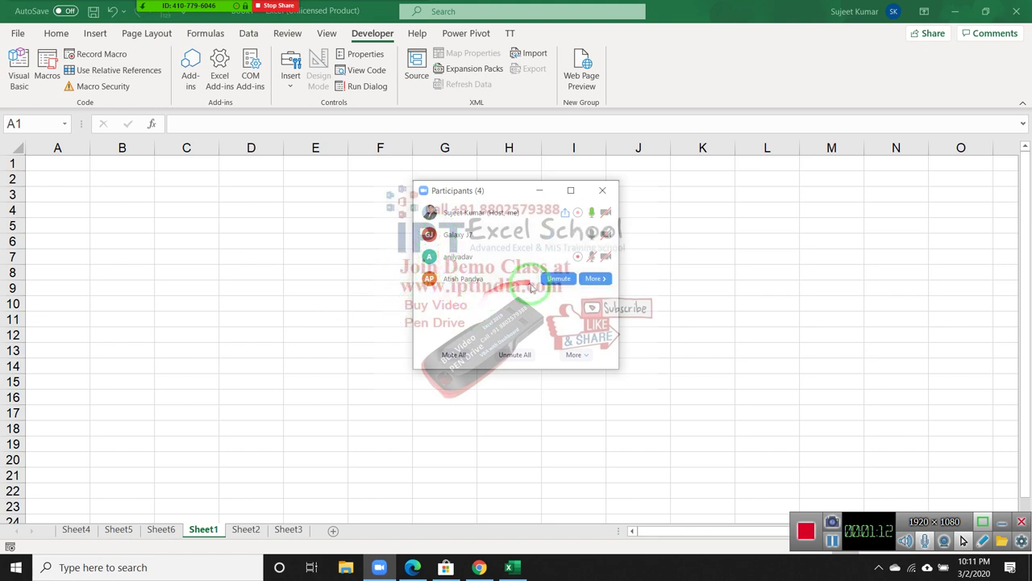
pyautogui.click(601, 191)
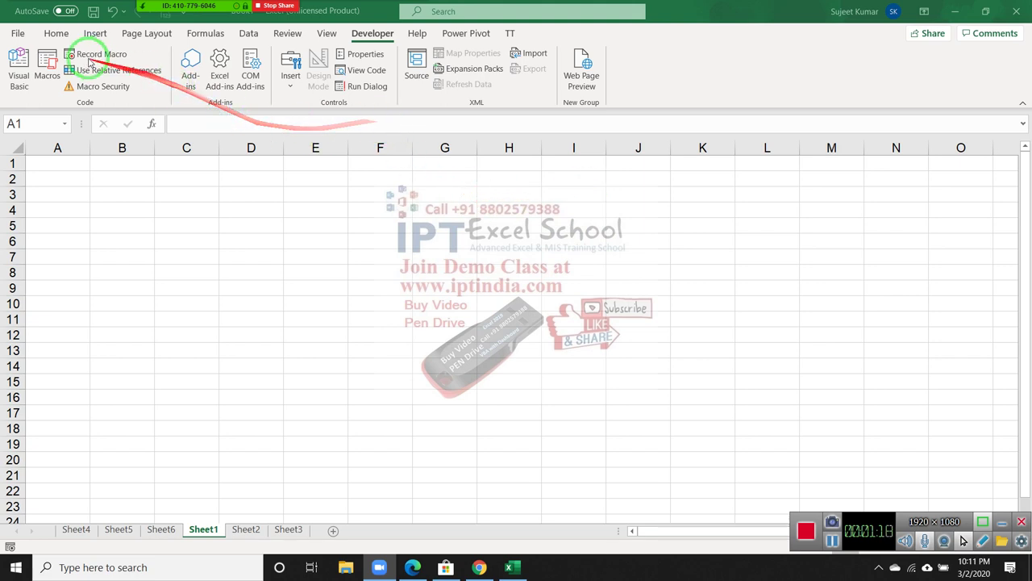
pyautogui.click(73, 35)
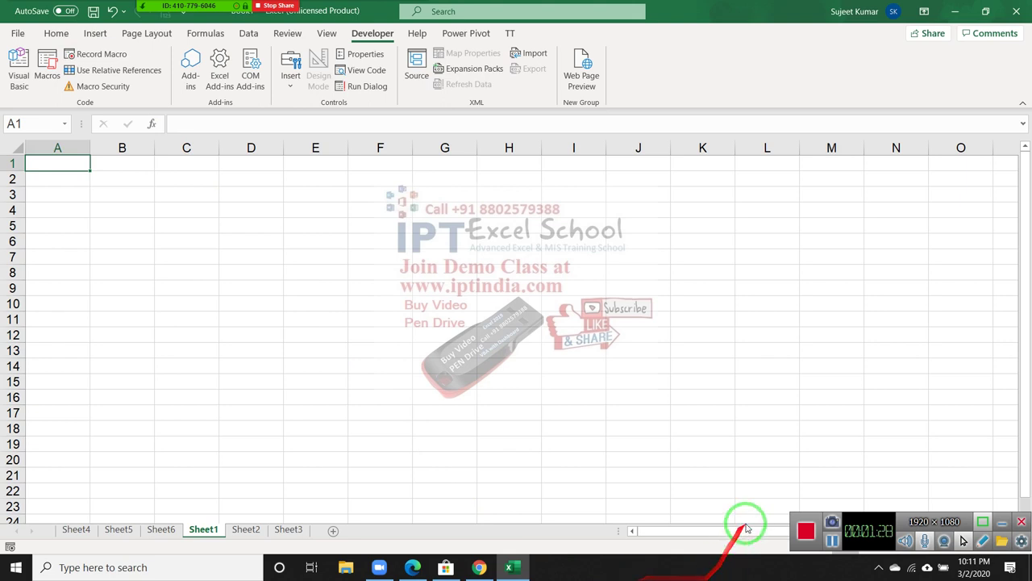
# Import From Folder using Desktop\MF\Data to preview F1.xlsx through F5.xlsx
pyautogui.click(248, 34)
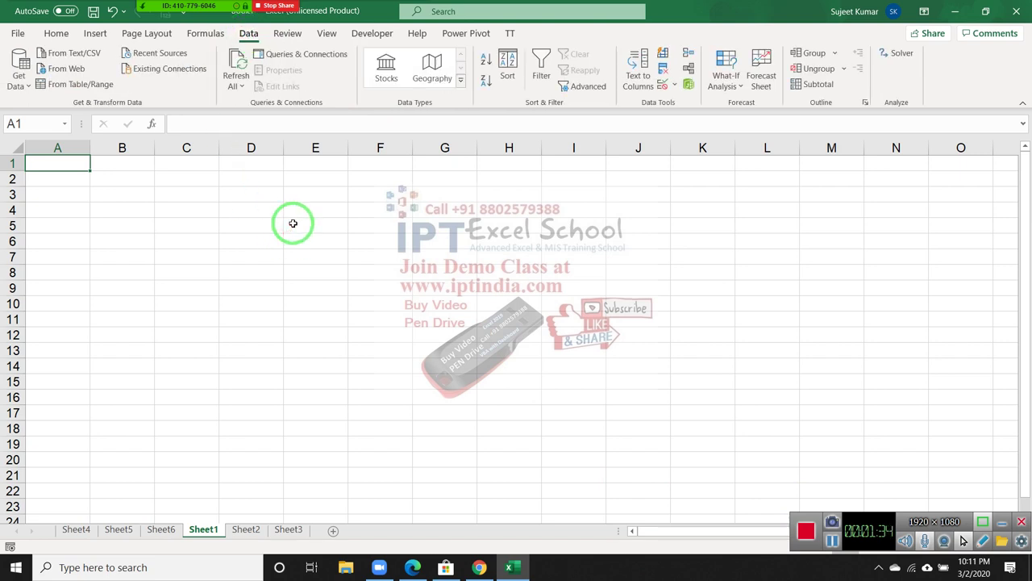
pyautogui.click(19, 85)
pyautogui.moveTo(49, 109)
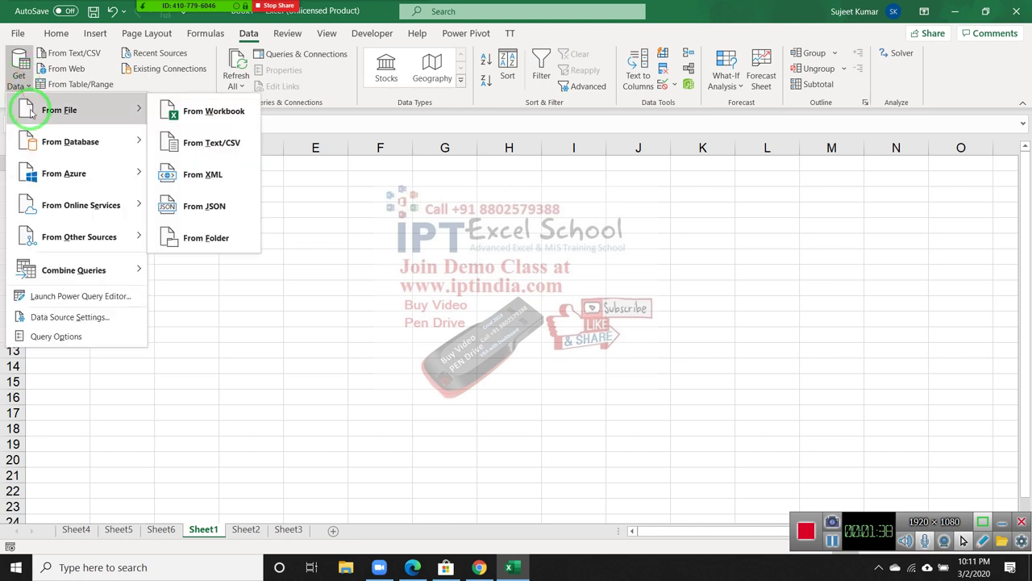
pyautogui.click(224, 239)
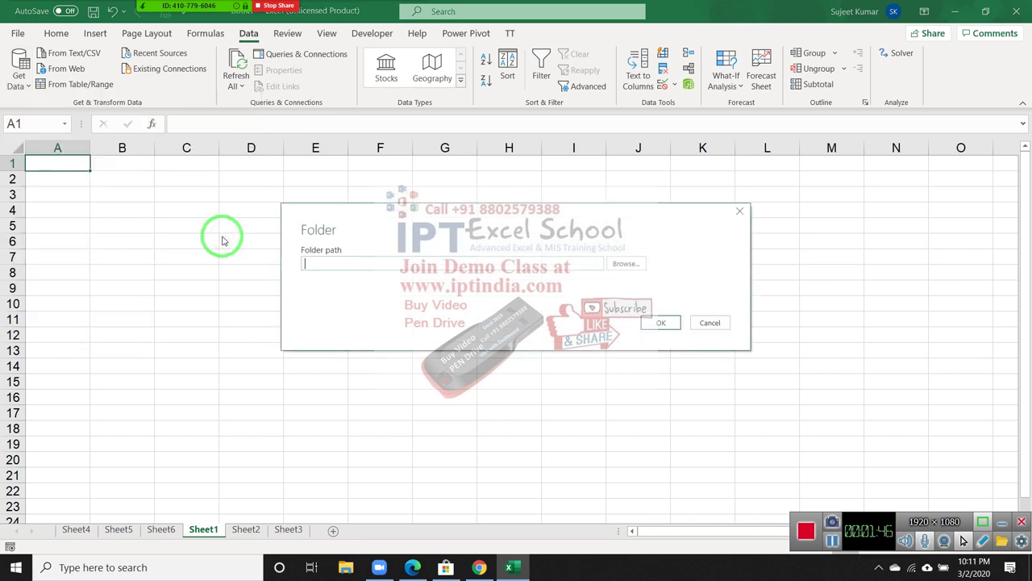
pyautogui.click(626, 264)
pyautogui.click(457, 337)
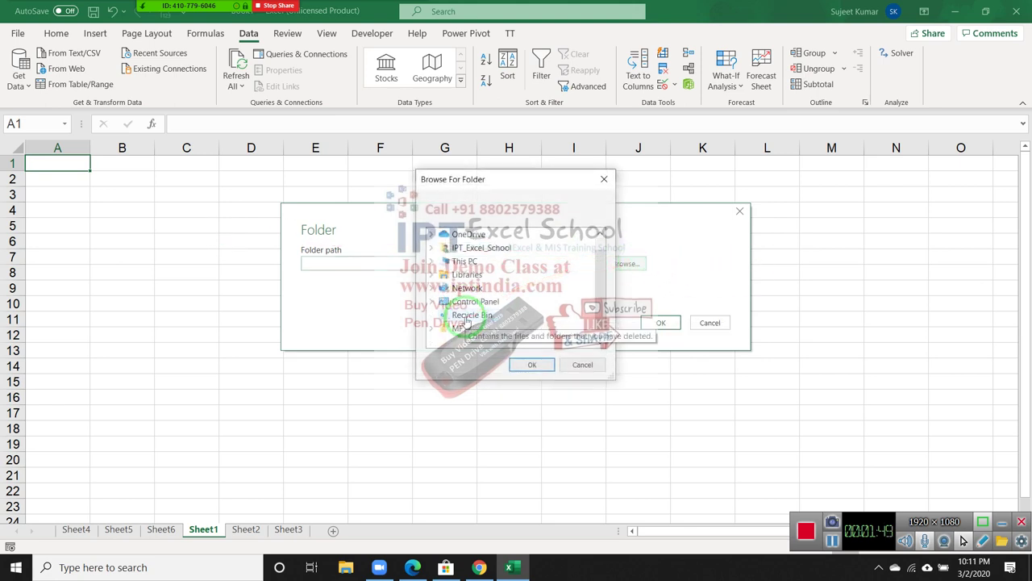
pyautogui.doubleClick(457, 327)
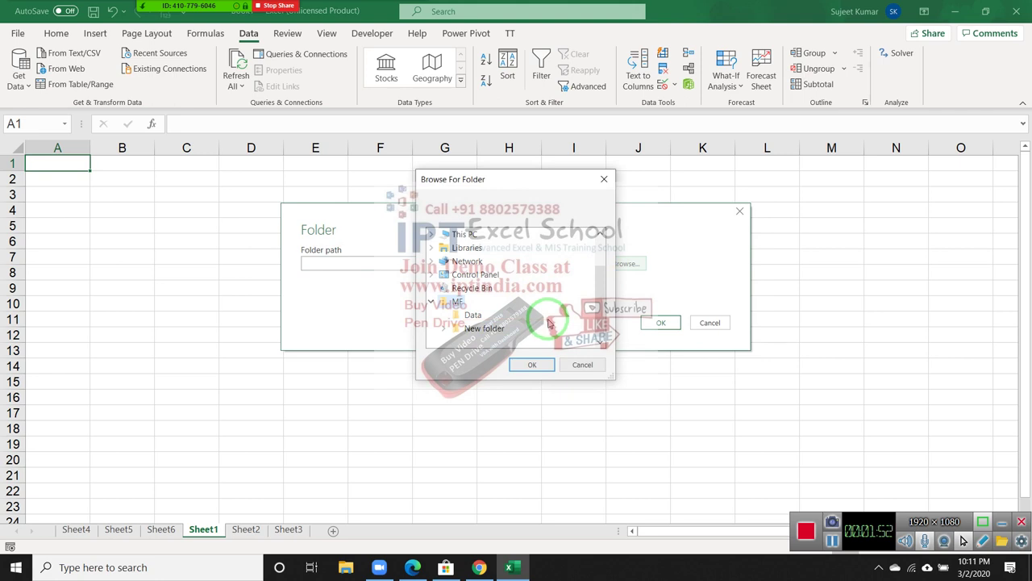
pyautogui.click(493, 329)
pyautogui.click(472, 316)
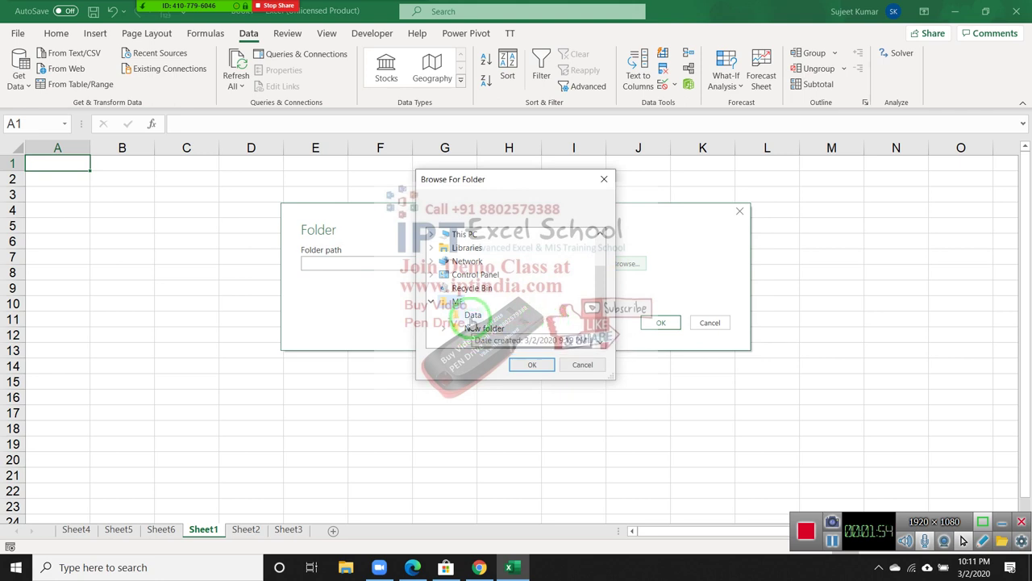
pyautogui.click(535, 366)
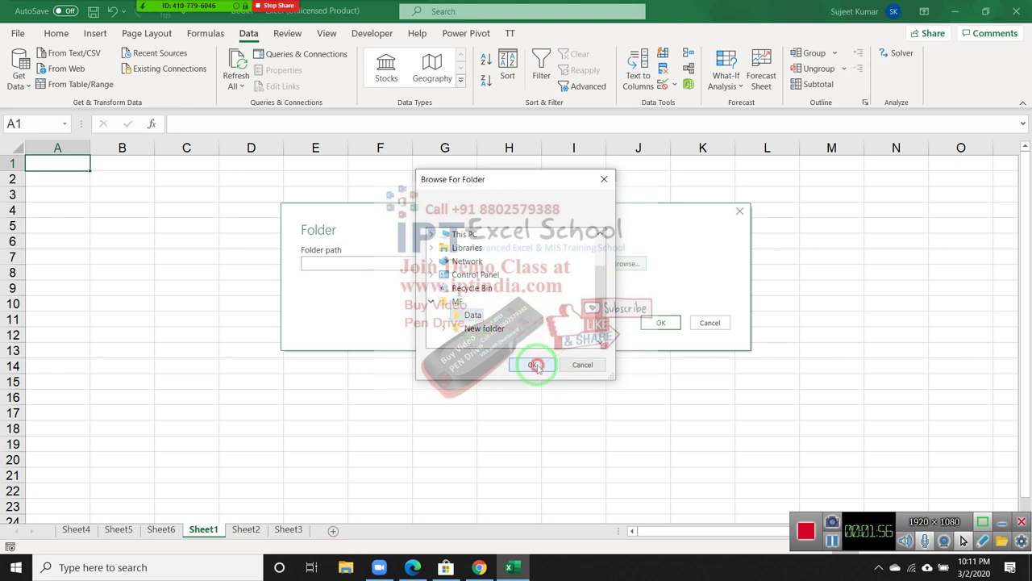
pyautogui.click(658, 324)
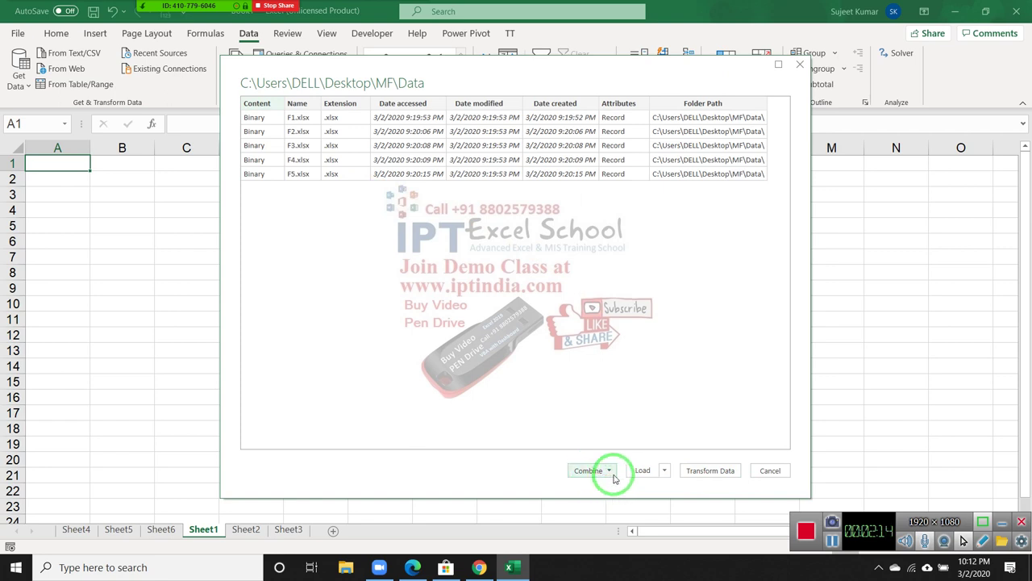
# Combine & Load the files using each file's Data sheet, with First file as sample
pyautogui.click(610, 471)
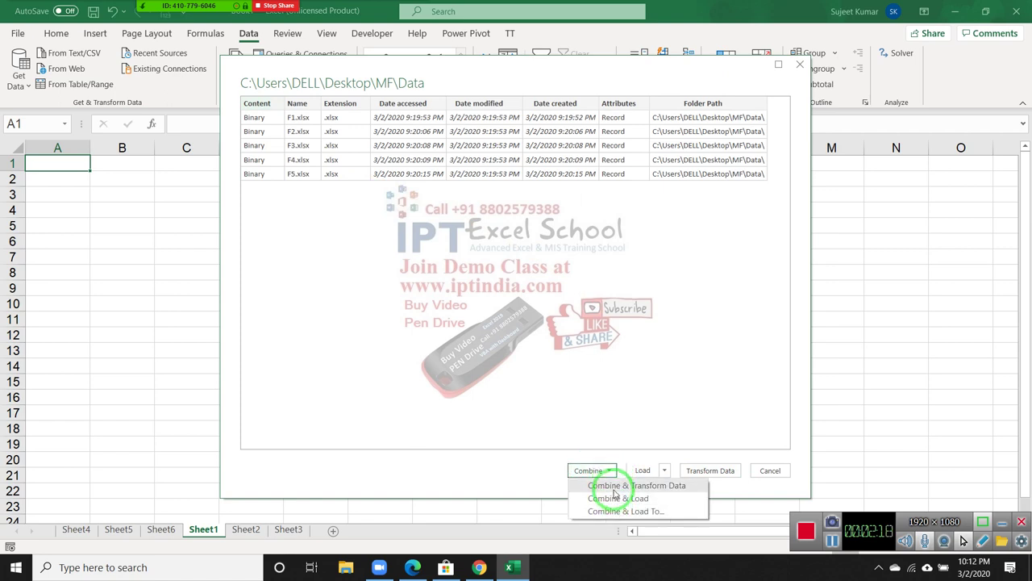
pyautogui.click(615, 498)
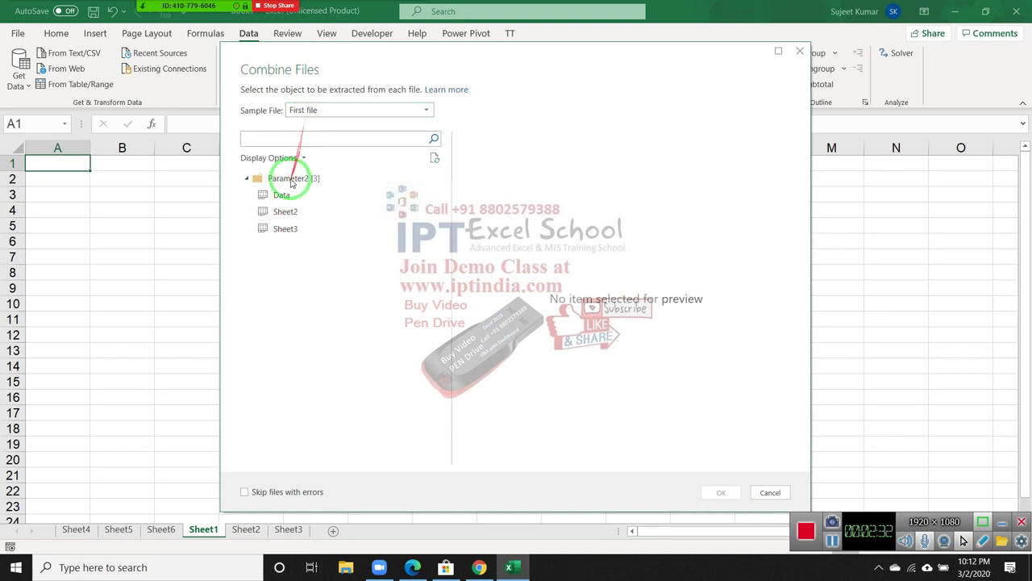
pyautogui.click(282, 195)
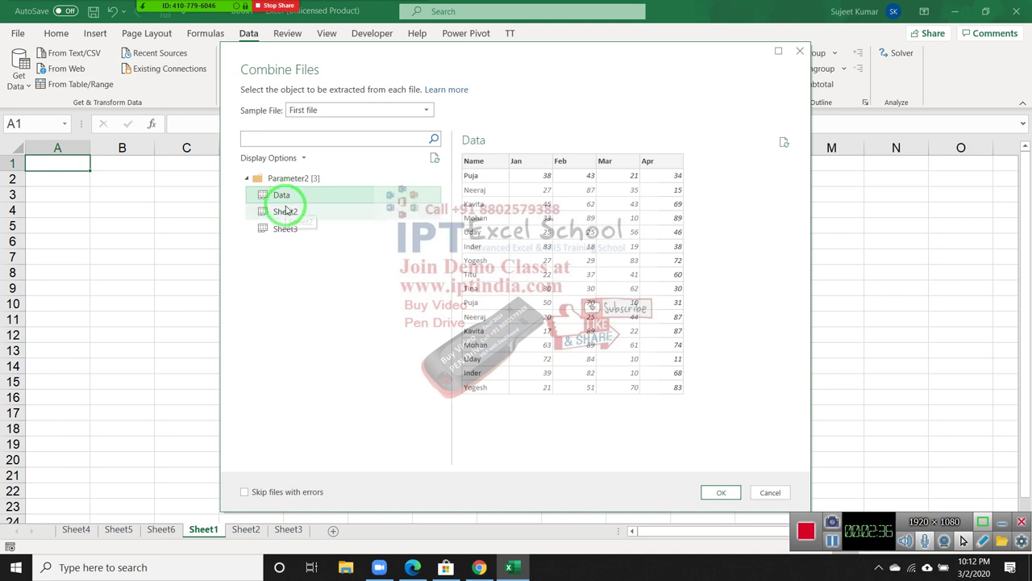
pyautogui.click(329, 110)
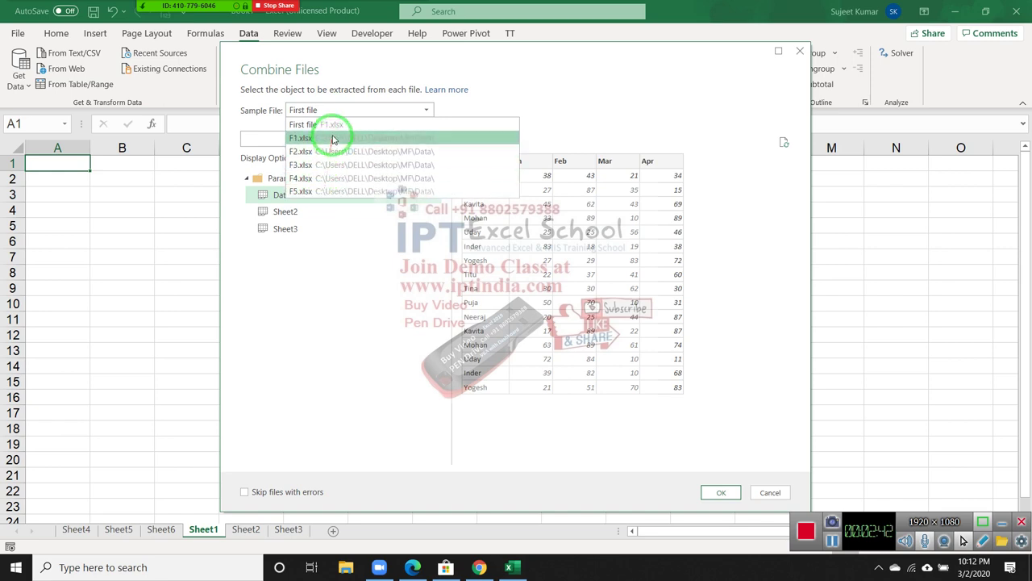
pyautogui.click(338, 277)
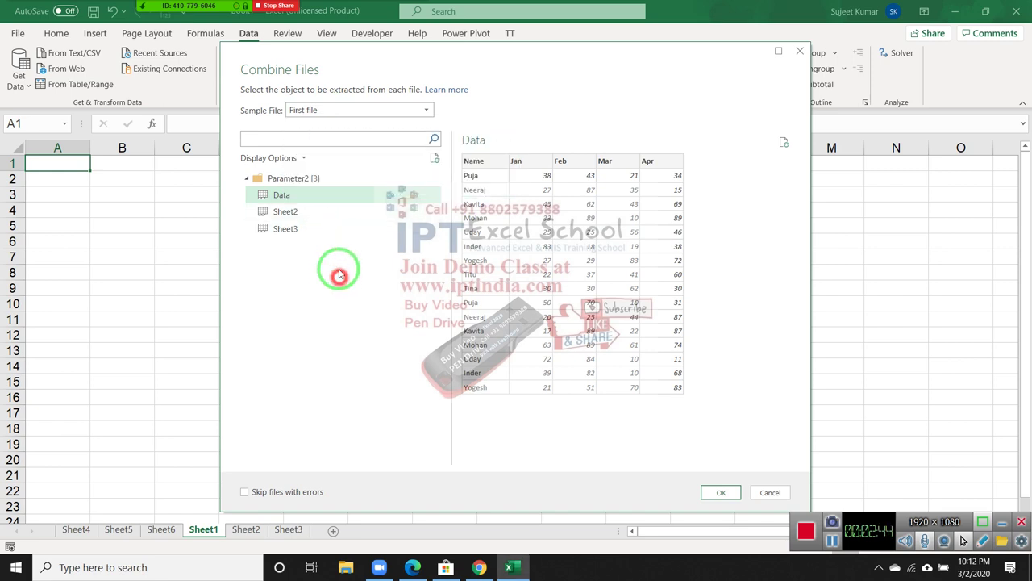
pyautogui.click(722, 493)
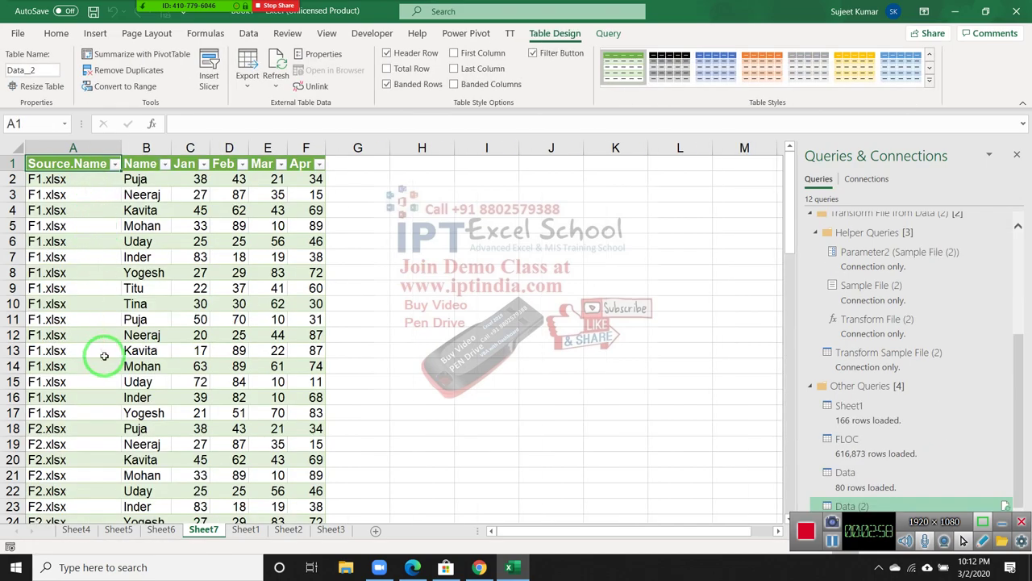
# Review the stacked F1–F5 rows in the Data_2 table, then close the workbook without saving
pyautogui.scroll(-2, 101, 355)
pyautogui.scroll(-2, 102, 359)
pyautogui.scroll(-3, 104, 363)
pyautogui.scroll(-2, 104, 363)
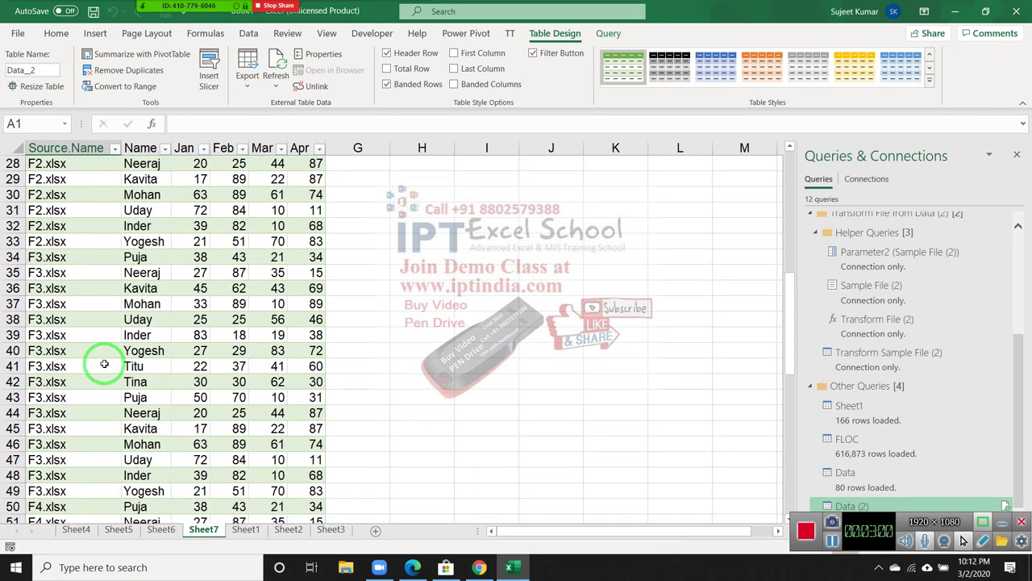
pyautogui.scroll(-3, 104, 363)
pyautogui.scroll(-1, 104, 363)
pyautogui.scroll(-4, 104, 365)
pyautogui.scroll(-1, 104, 365)
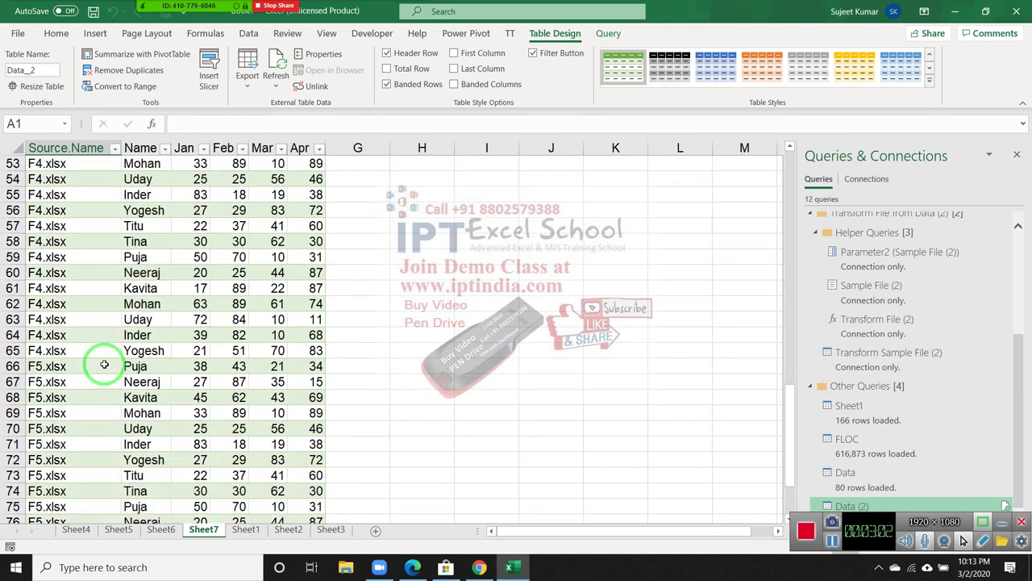
pyautogui.scroll(-2, 104, 364)
pyautogui.scroll(5, 104, 365)
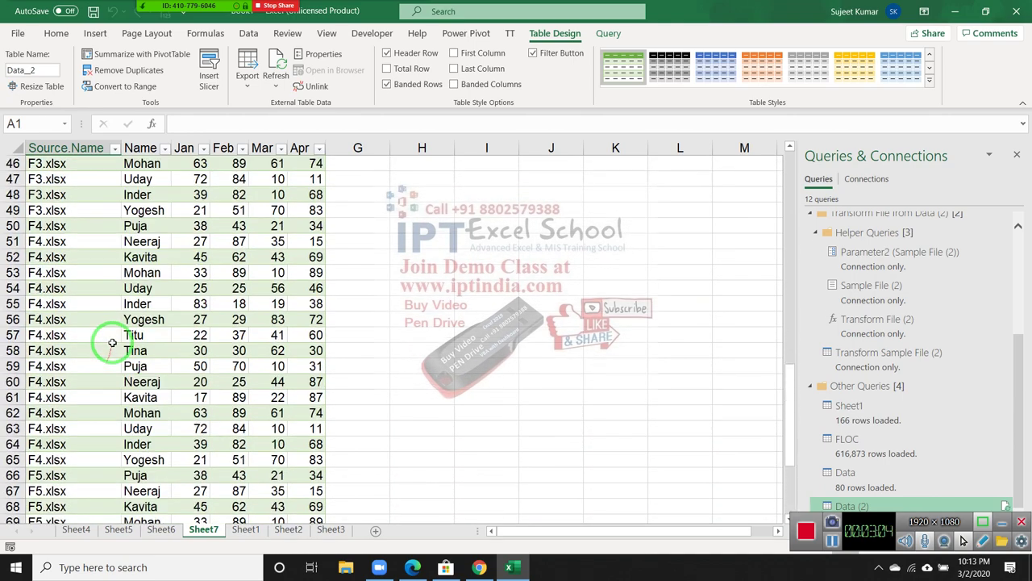
pyautogui.scroll(5, 108, 341)
pyautogui.scroll(6, 108, 341)
pyautogui.scroll(4, 112, 347)
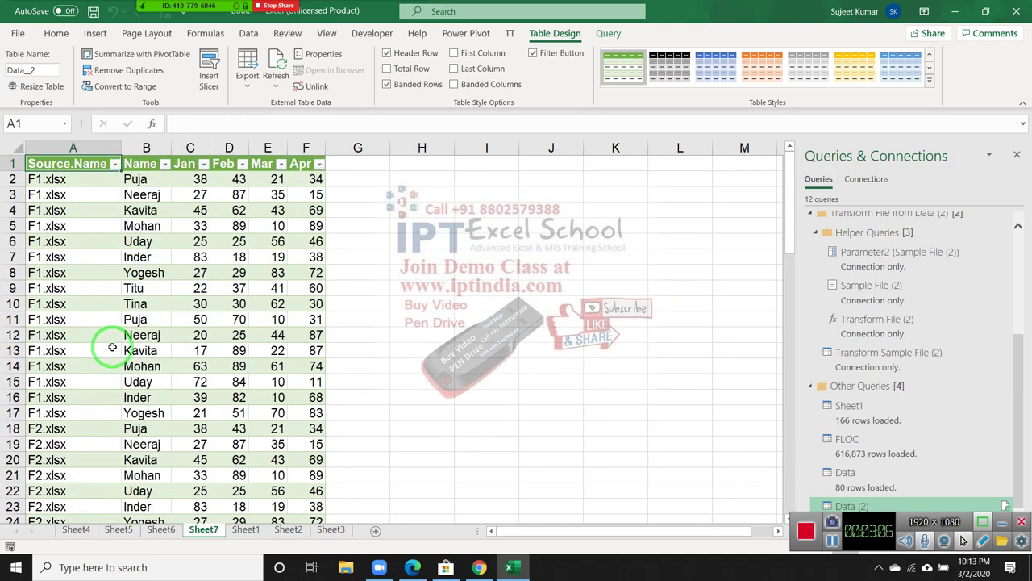
pyautogui.scroll(-1, 112, 346)
pyautogui.scroll(1, 109, 343)
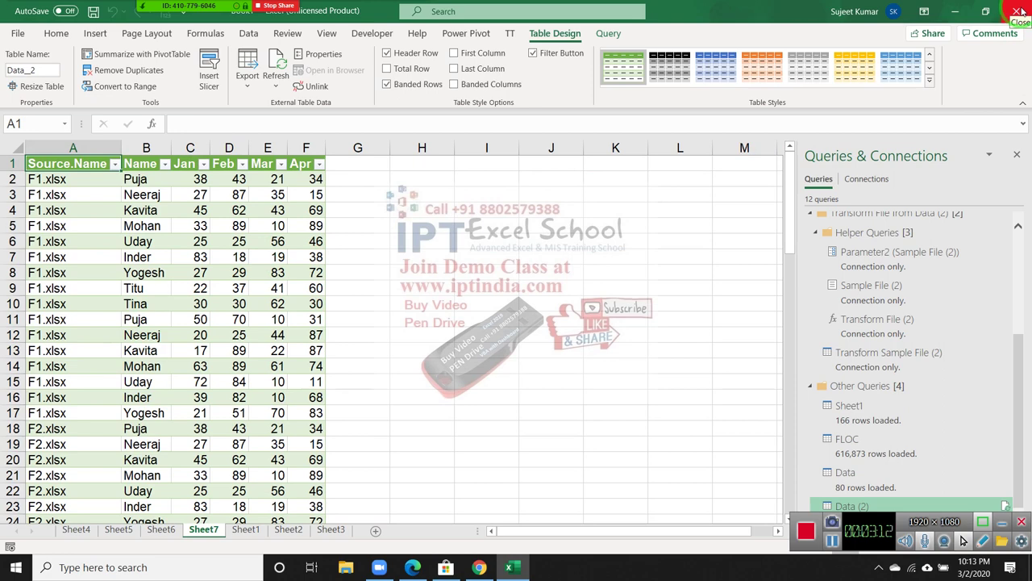
pyautogui.click(1019, 11)
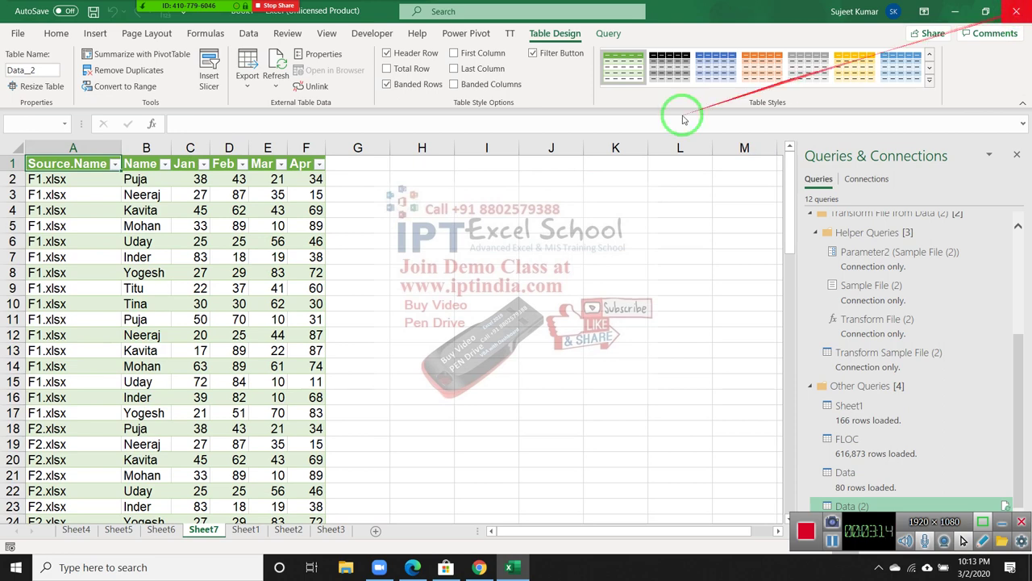
pyautogui.click(585, 376)
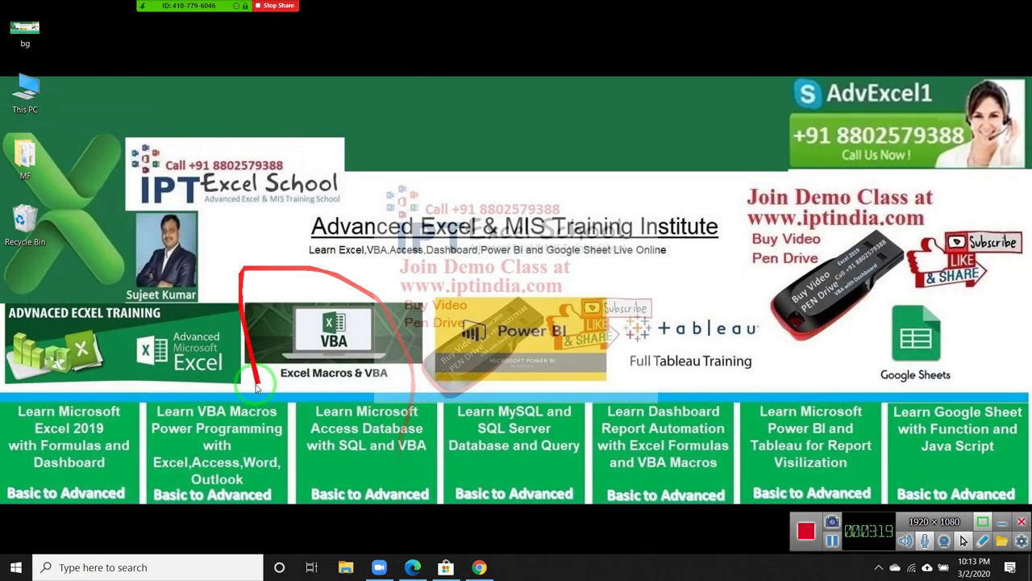
# Open the Desktop\MF\Data folder in File Explorer, select F5, and bring up Windows search
pyautogui.click(342, 564)
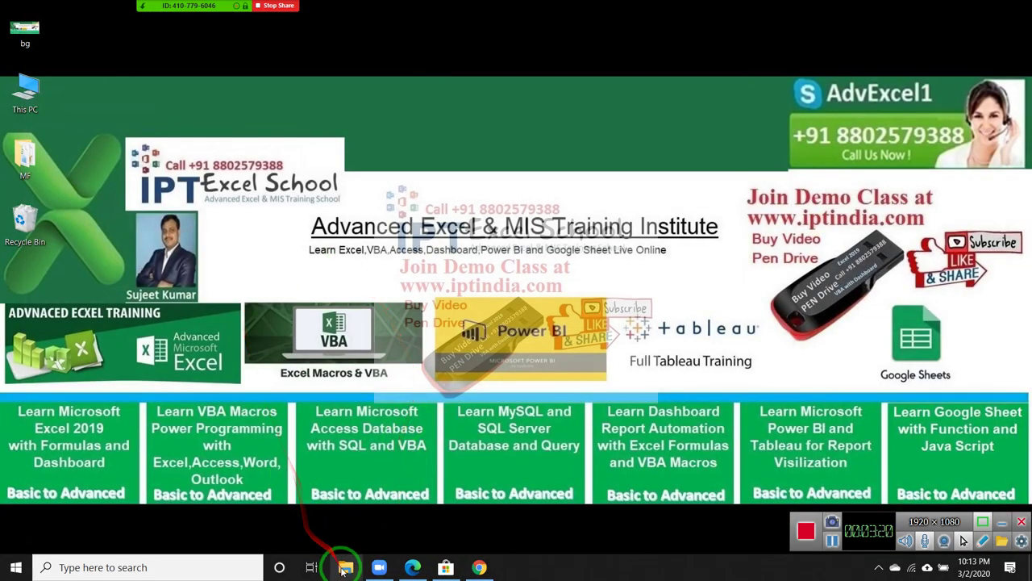
pyautogui.click(343, 568)
pyautogui.click(343, 567)
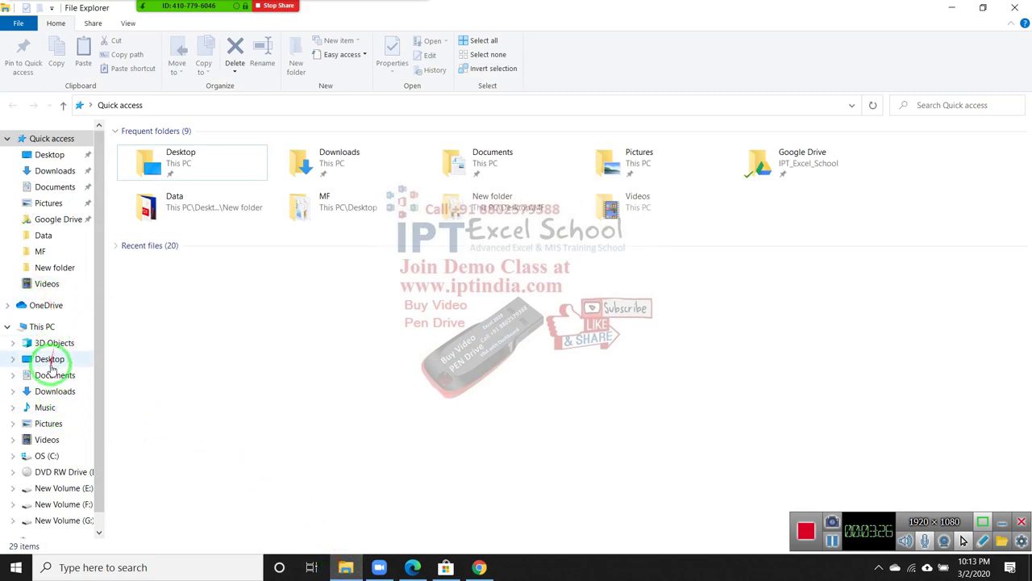
pyautogui.click(42, 235)
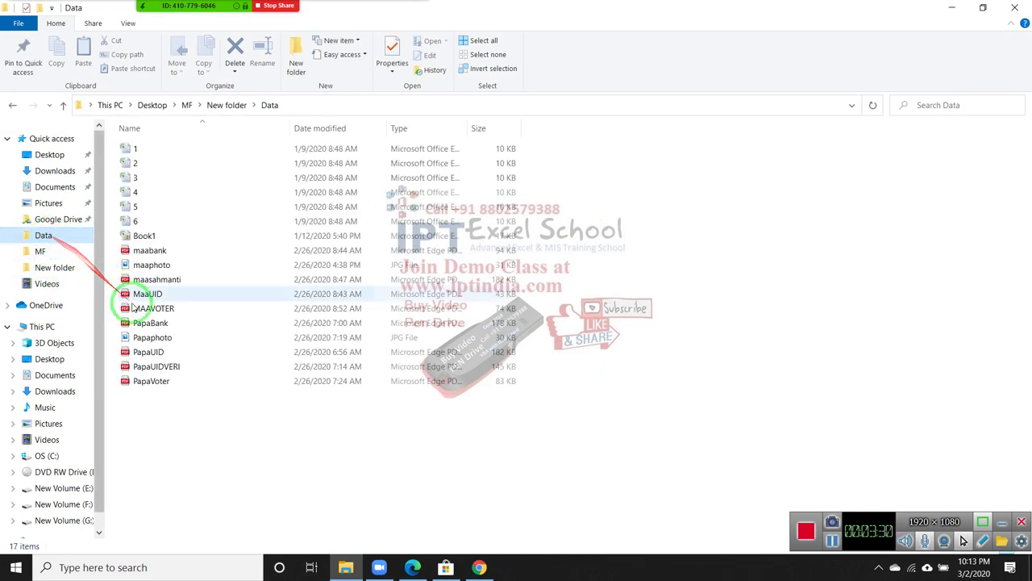
pyautogui.click(41, 251)
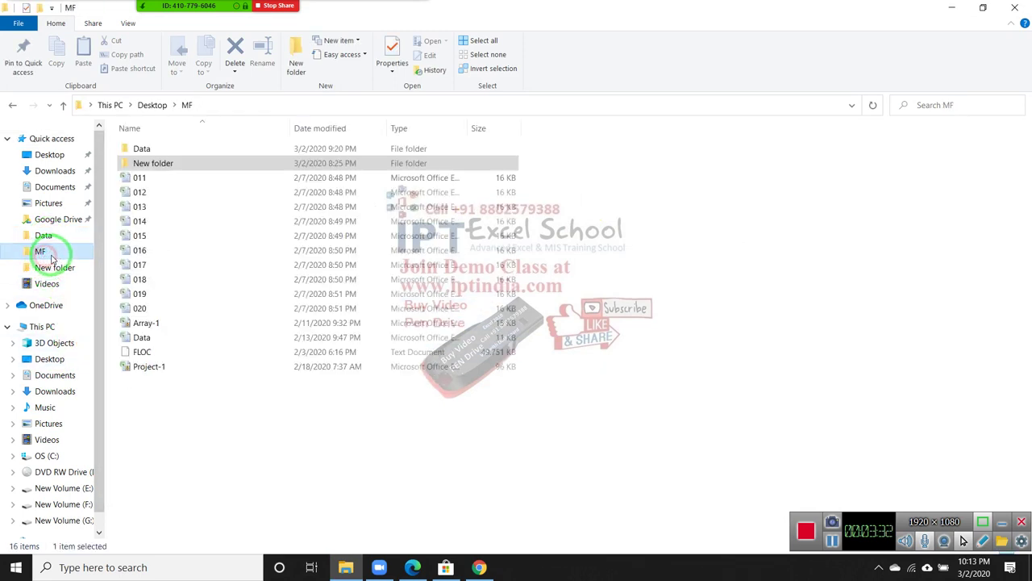
pyautogui.doubleClick(161, 148)
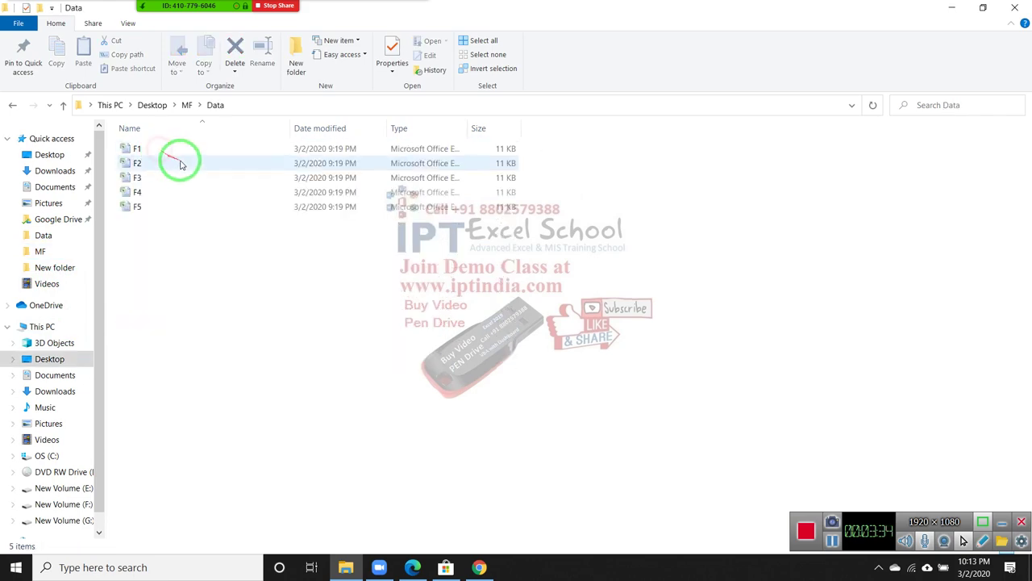
pyautogui.click(165, 211)
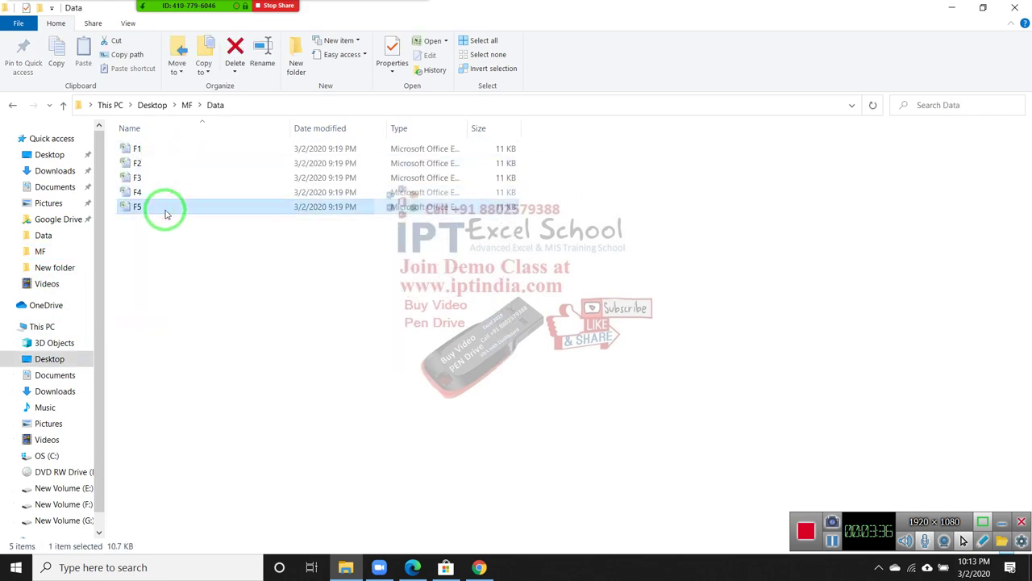
pyautogui.press('super')
# Launch Excel from the 'exce' search and start a blank workbook
pyautogui.write('ex')
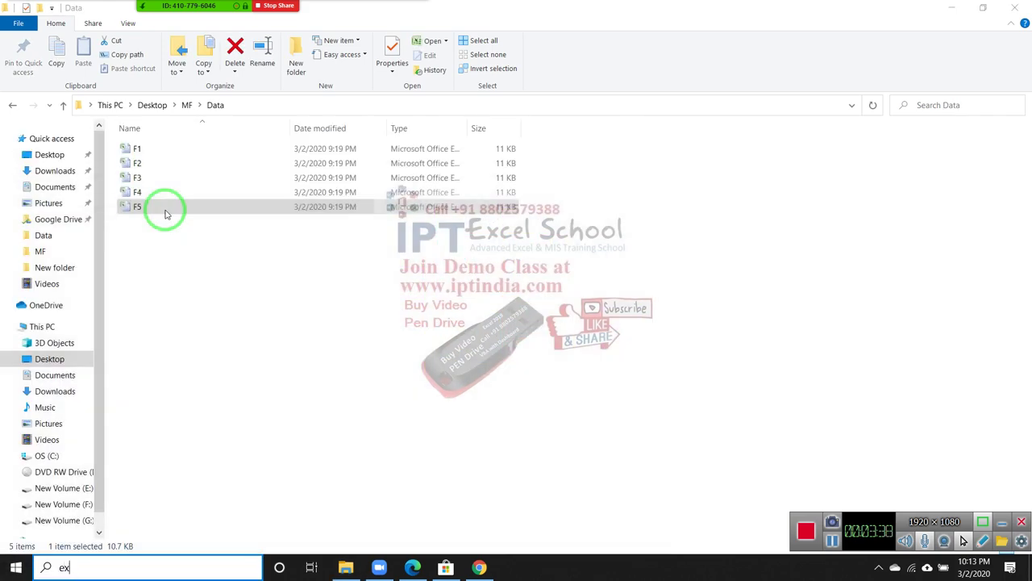
pyautogui.write('ce')
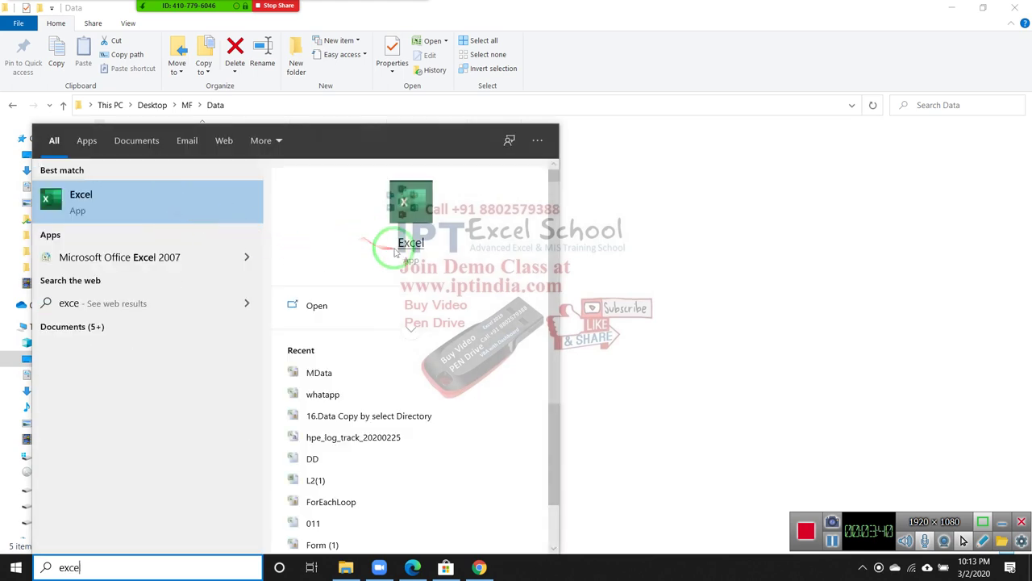
pyautogui.press('Return')
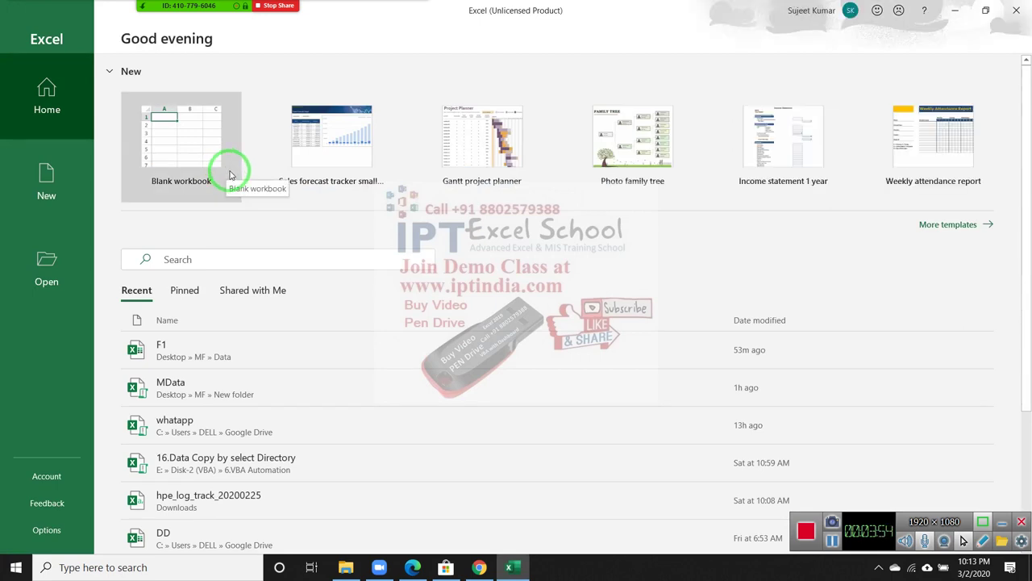
pyautogui.moveTo(180, 192); pyautogui.dragTo(164, 361)
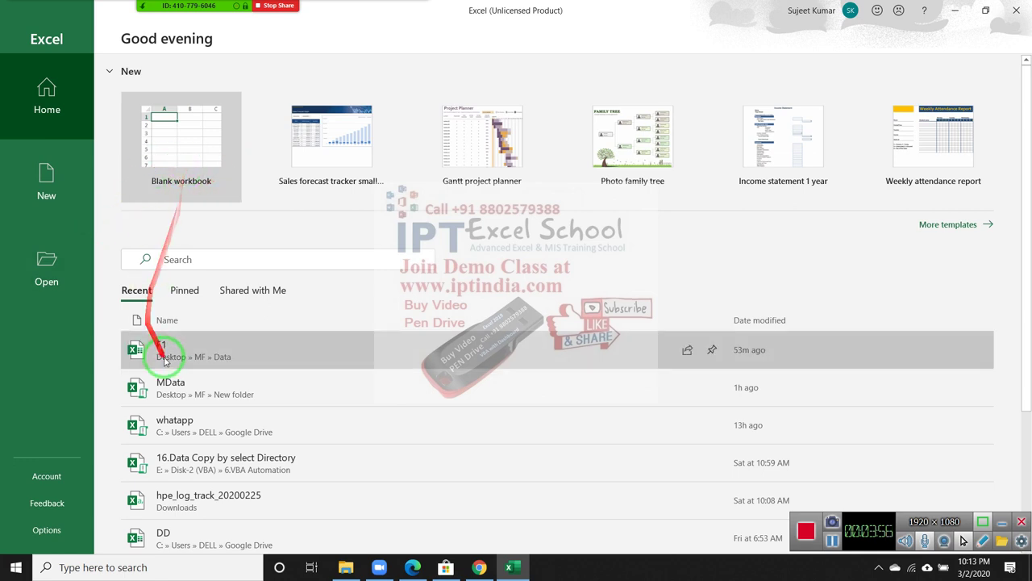
pyautogui.moveTo(179, 292); pyautogui.dragTo(178, 368)
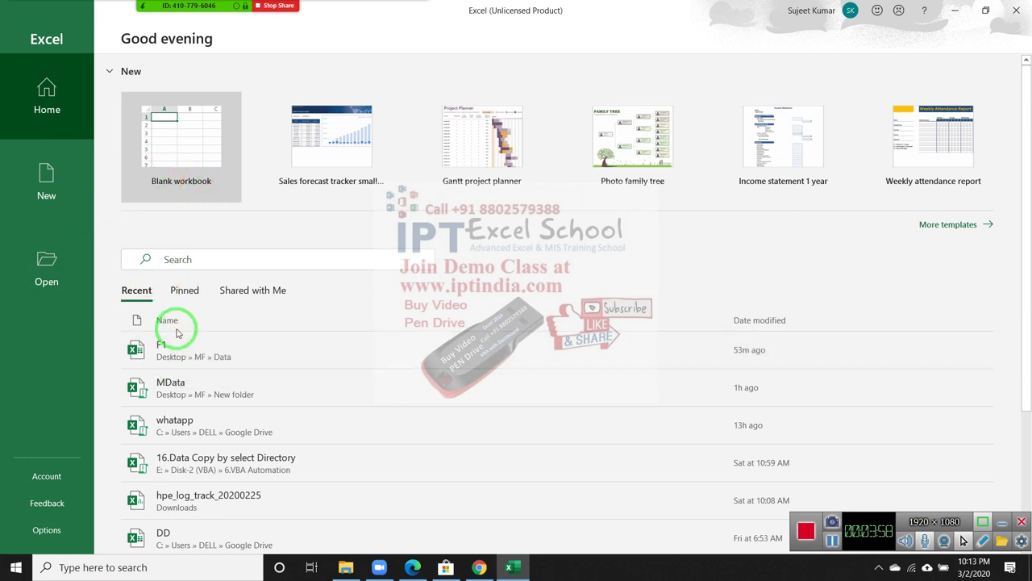
pyautogui.click(178, 175)
pyautogui.moveTo(184, 196)
pyautogui.mouseDown()
pyautogui.moveTo(362, 491)
pyautogui.moveTo(232, 215)
pyautogui.moveTo(516, 574)
pyautogui.mouseUp()
pyautogui.click(361, 574)
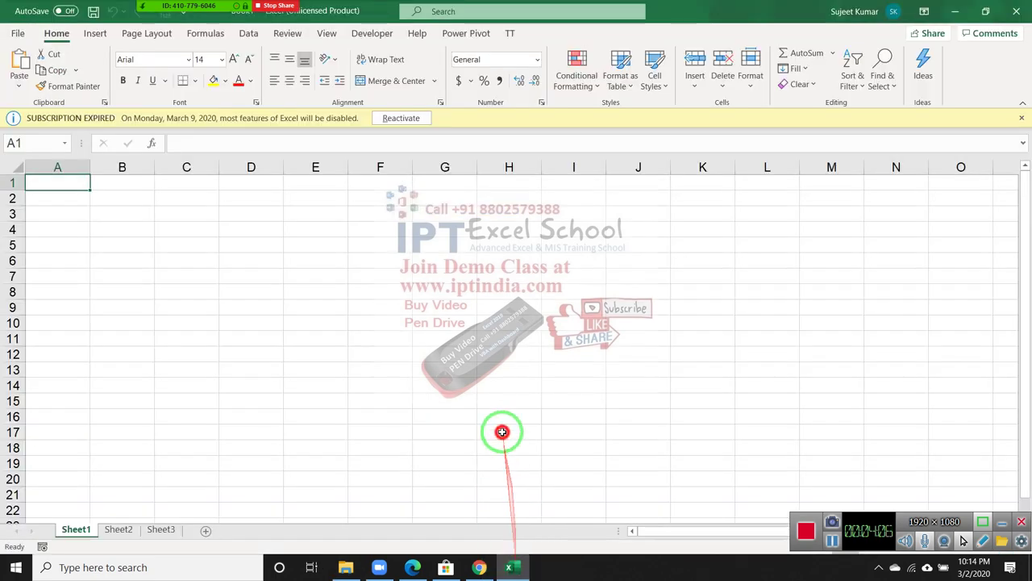
# Open F5 in Excel, add a May header in F1, and fill F2:F17 with =RANDBETWEEN(10,90)
pyautogui.moveTo(516, 574); pyautogui.dragTo(502, 432)
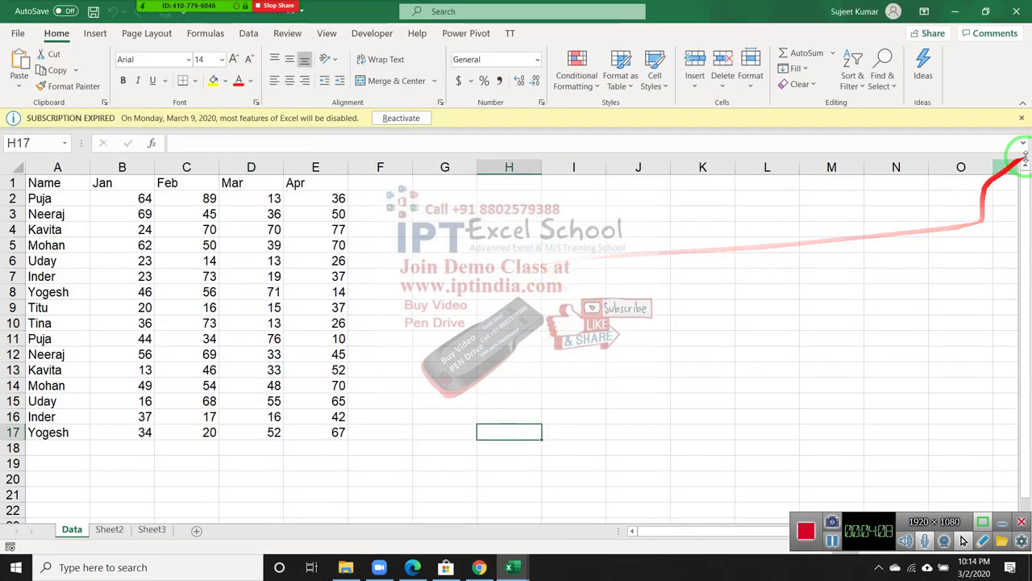
pyautogui.click(1022, 117)
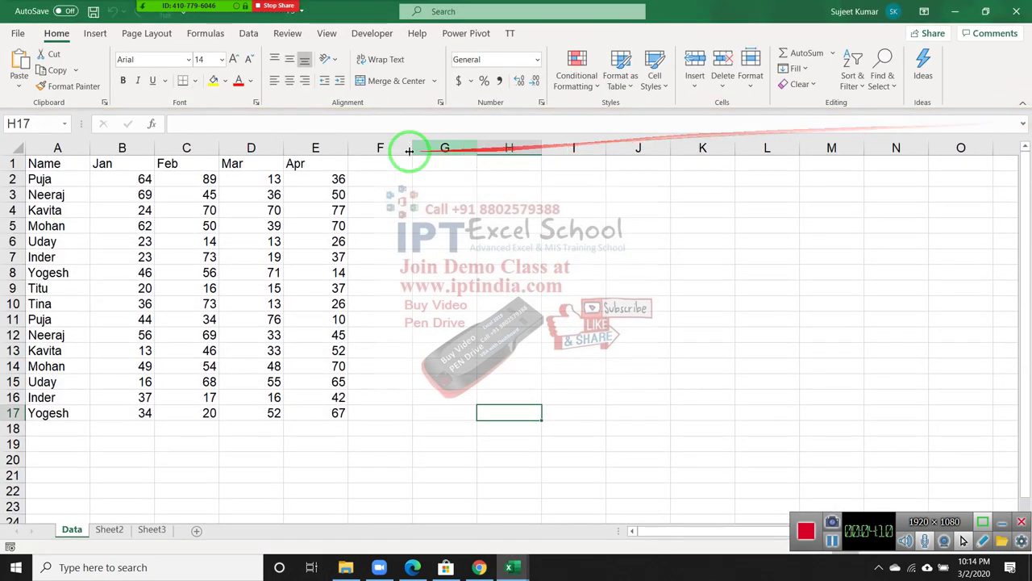
pyautogui.click(327, 165)
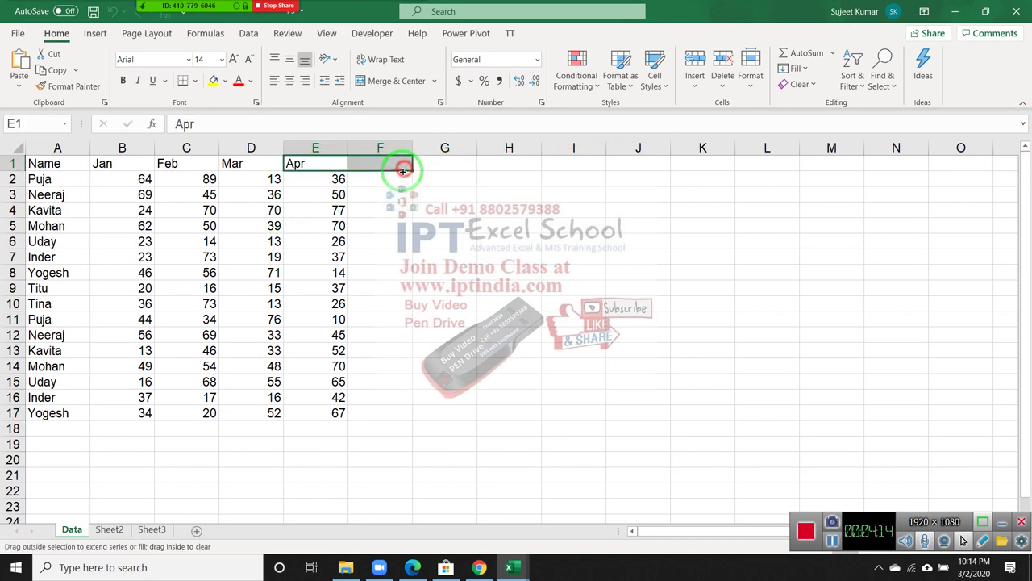
pyautogui.moveTo(347, 169)
pyautogui.mouseDown()
pyautogui.moveTo(382, 166)
pyautogui.moveTo(389, 409)
pyautogui.mouseUp()
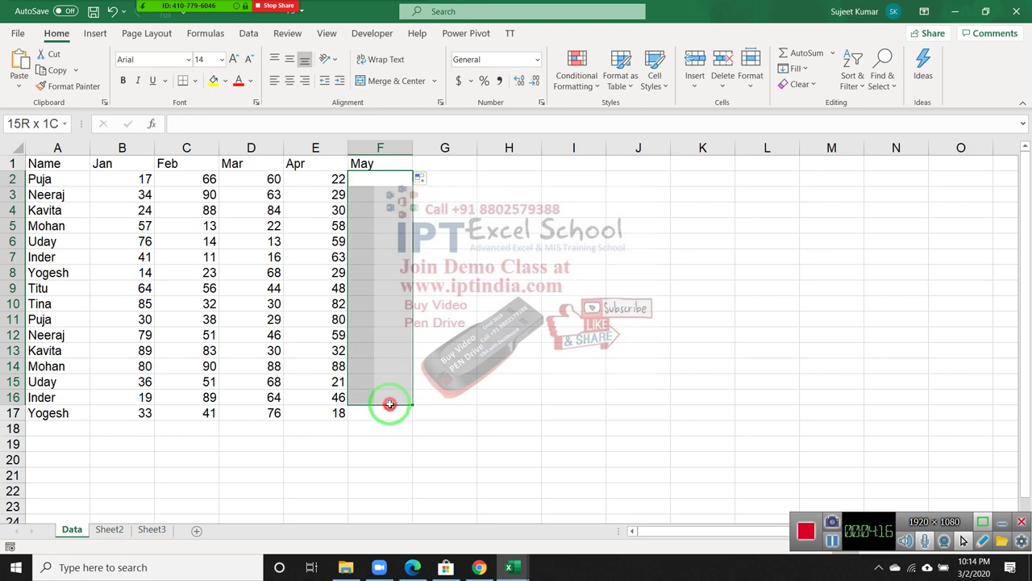
pyautogui.write('=RANDBETWEEN(10,90)')
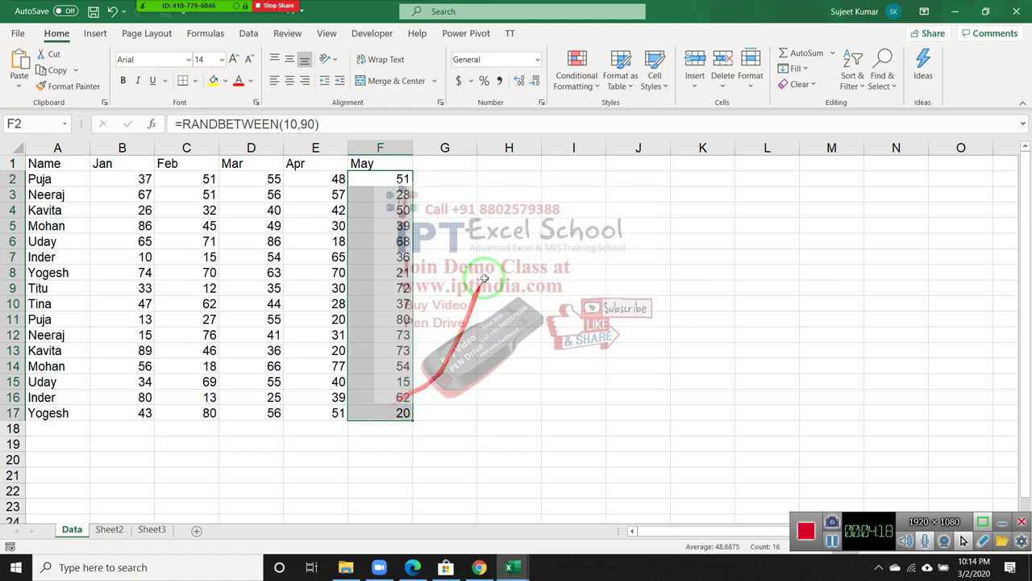
pyautogui.click(509, 272)
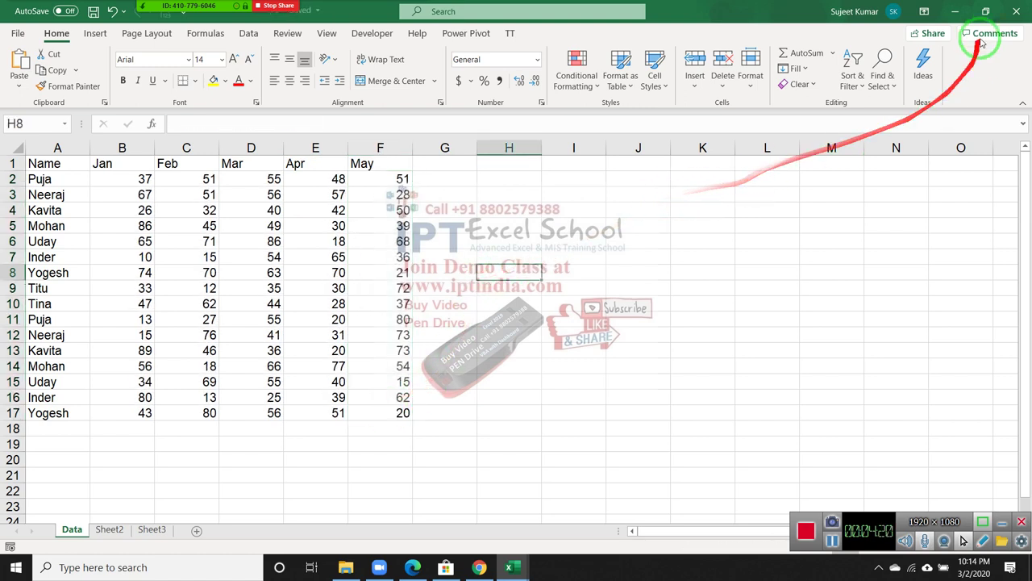
# Close the edited F5 workbook and open F2 from the Data folder in Excel
pyautogui.click(1018, 11)
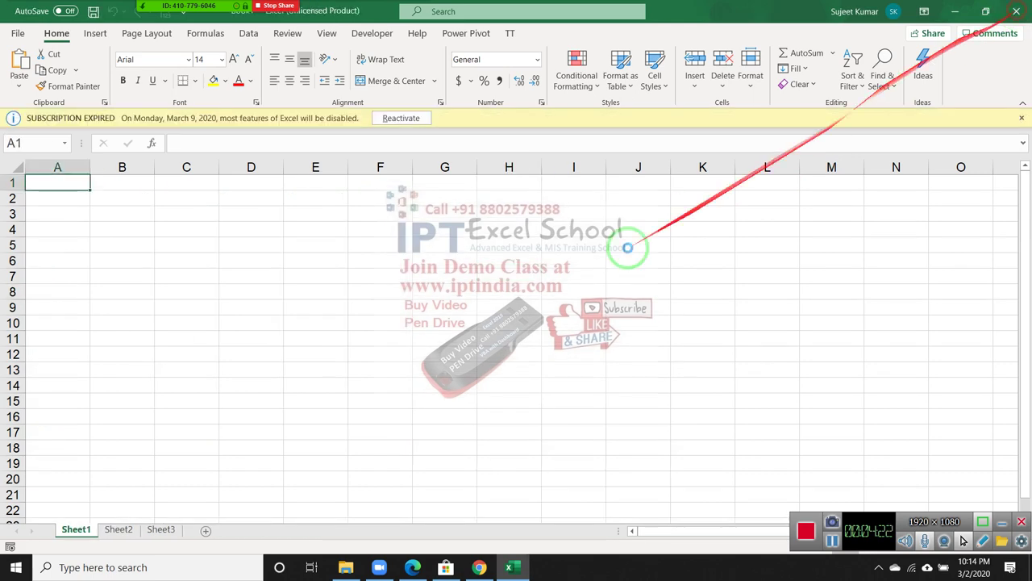
pyautogui.click(346, 565)
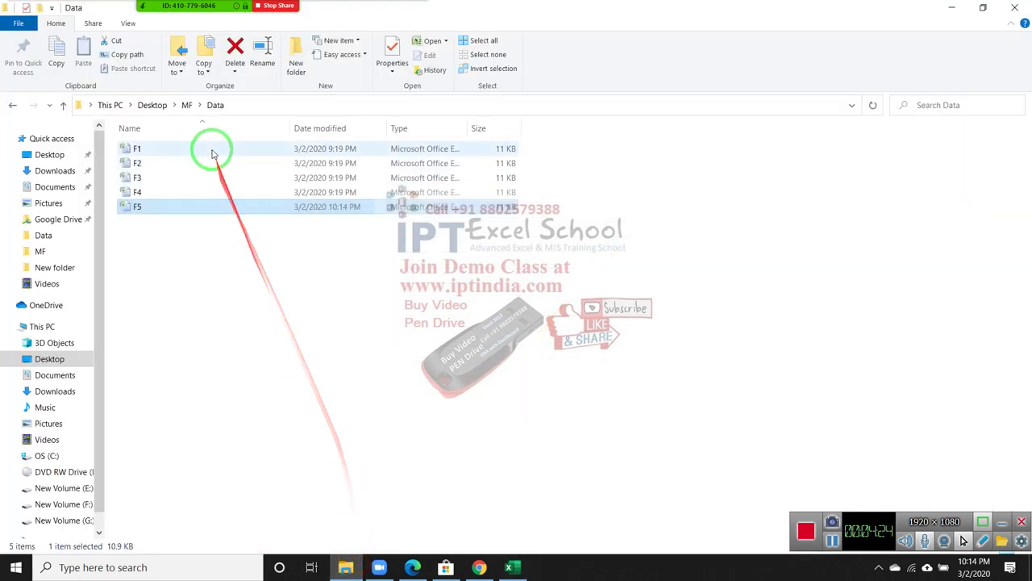
pyautogui.moveTo(209, 159)
pyautogui.mouseDown()
pyautogui.moveTo(329, 242)
pyautogui.moveTo(364, 319)
pyautogui.moveTo(490, 484)
pyautogui.mouseUp()
pyautogui.click(610, 357)
pyautogui.moveTo(462, 167)
pyautogui.mouseDown()
pyautogui.moveTo(491, 547)
pyautogui.moveTo(509, 446)
pyautogui.mouseUp()
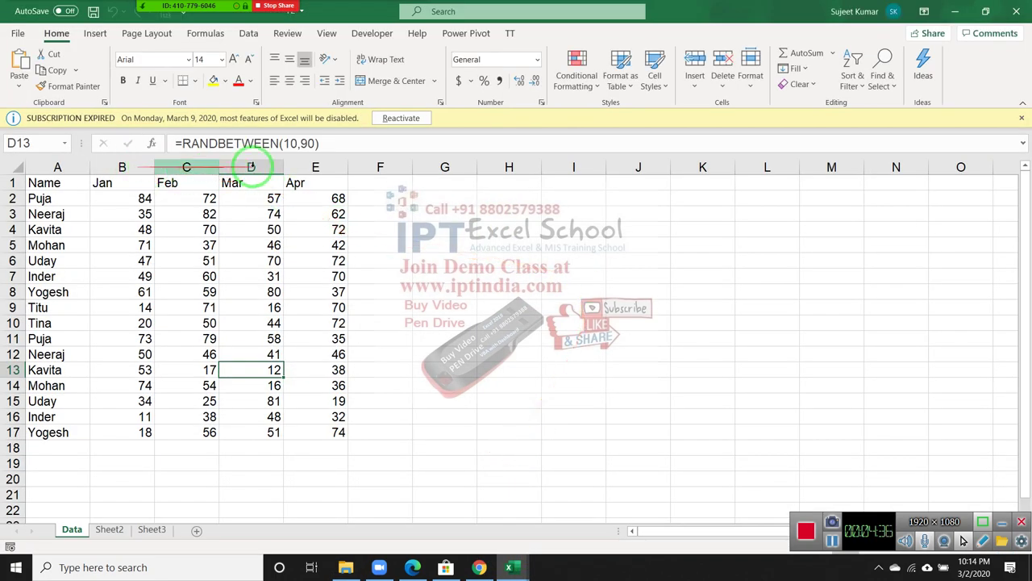
# Delete the Apr column E contents, close the workbook, and dismiss the subscription notice
pyautogui.click(300, 165)
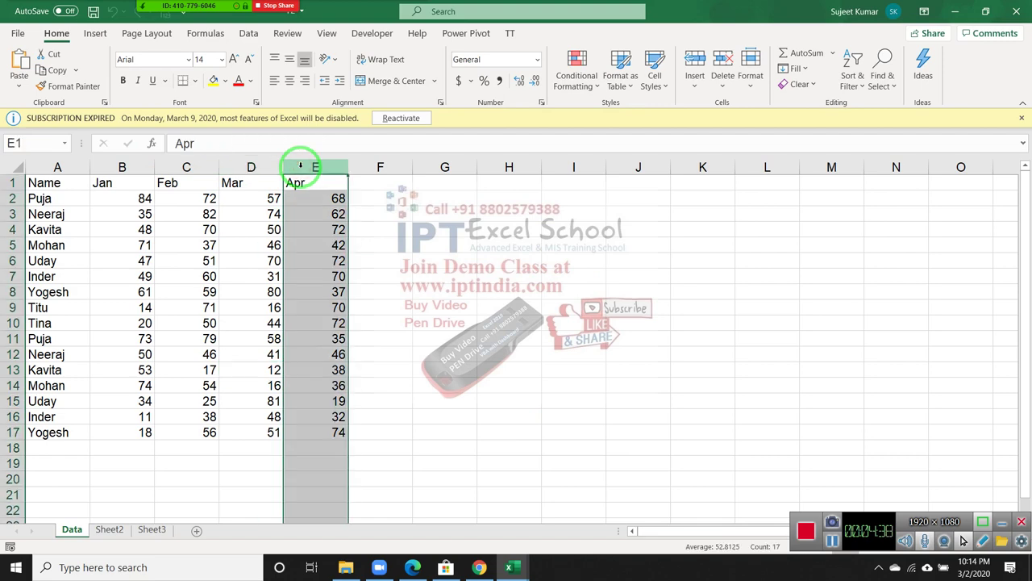
pyautogui.press('Delete')
pyautogui.click(208, 227)
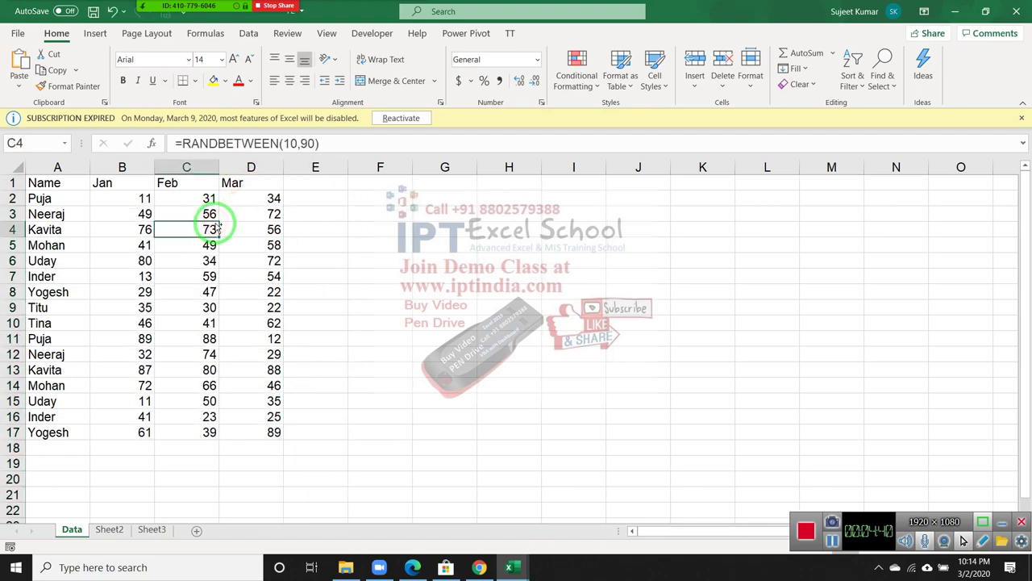
pyautogui.click(1016, 11)
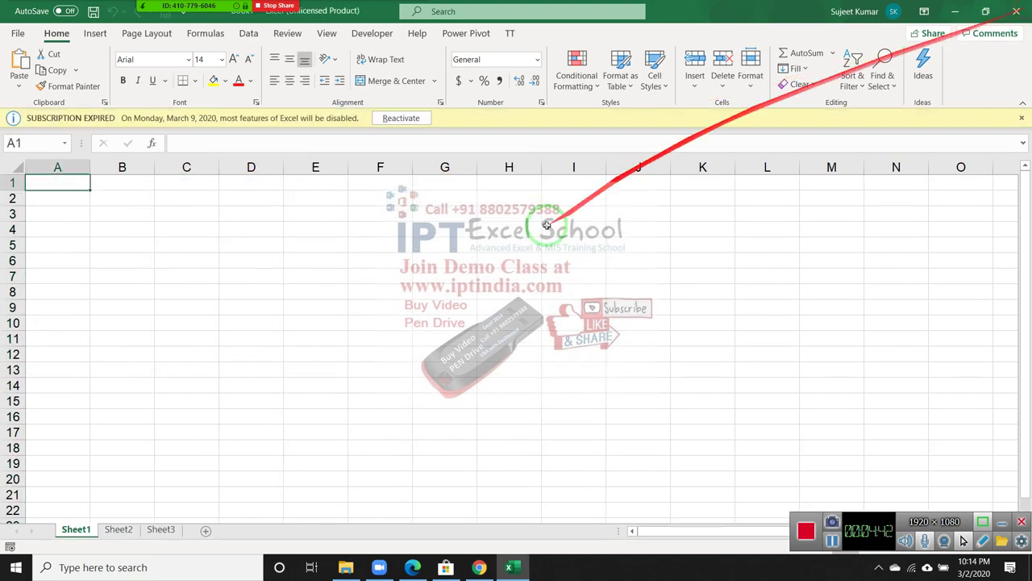
pyautogui.click(1022, 119)
# Choose Data > Get Data > From File > From Folder to start a folder import
pyautogui.click(239, 36)
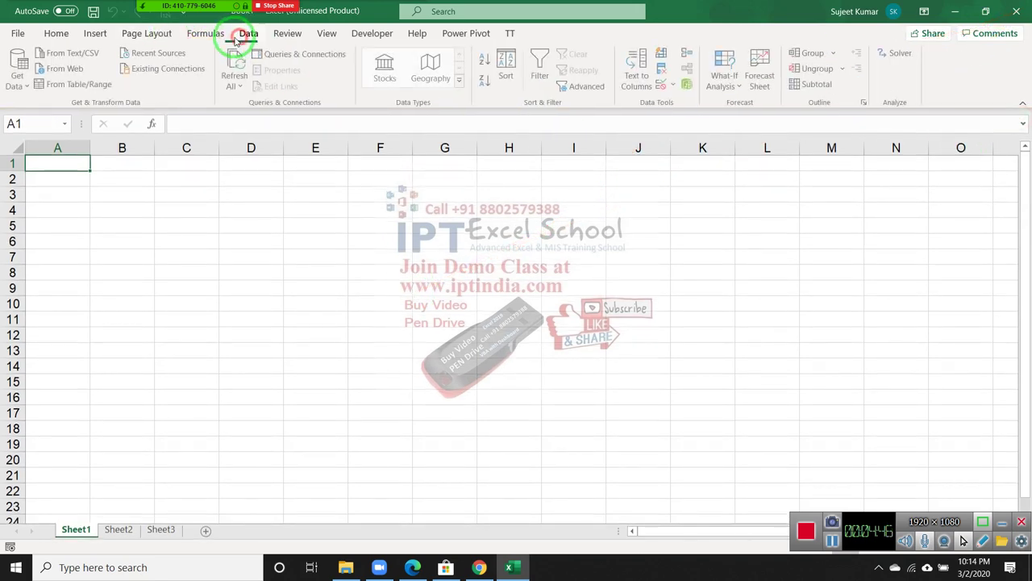
pyautogui.click(20, 72)
pyautogui.click(20, 76)
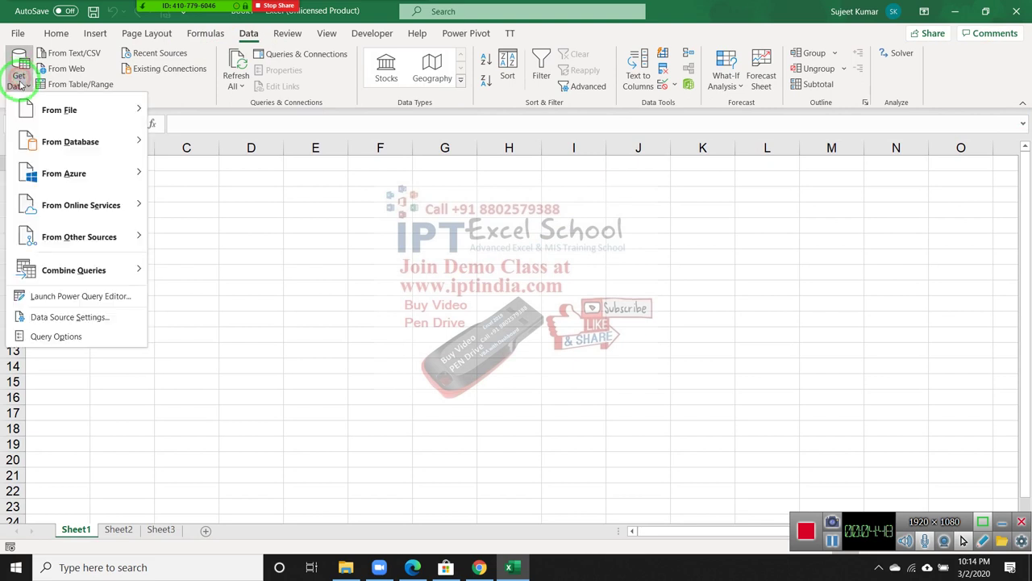
pyautogui.moveTo(40, 108)
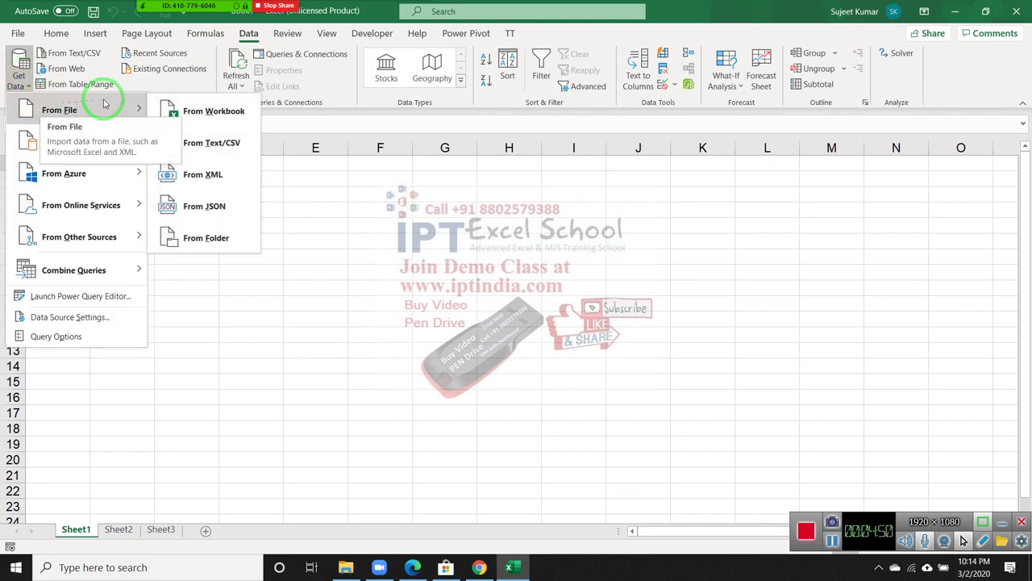
pyautogui.click(227, 233)
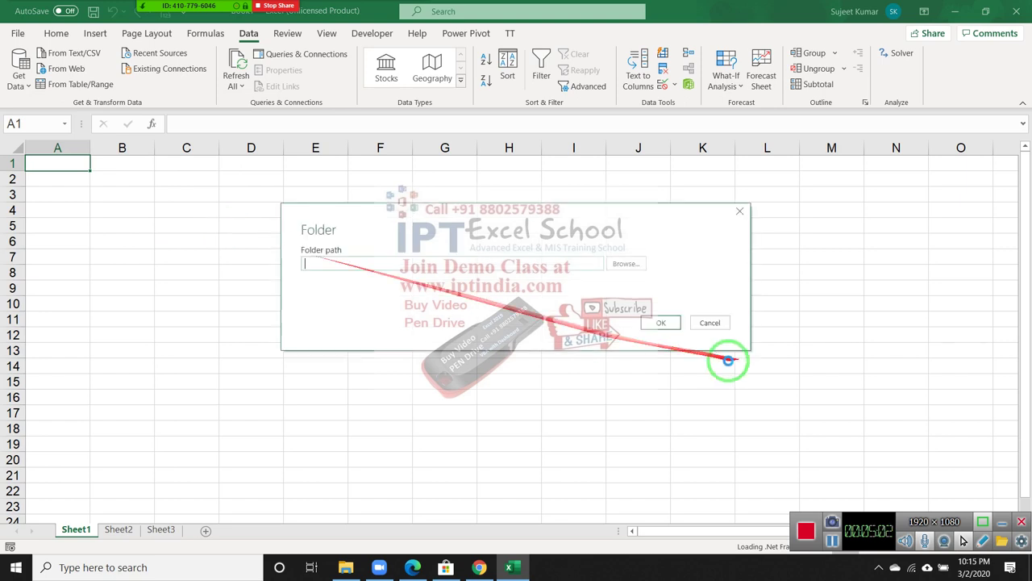
# Set the folder path to MF\Data and choose Combine & Load for its F1–F5 workbooks
pyautogui.click(621, 267)
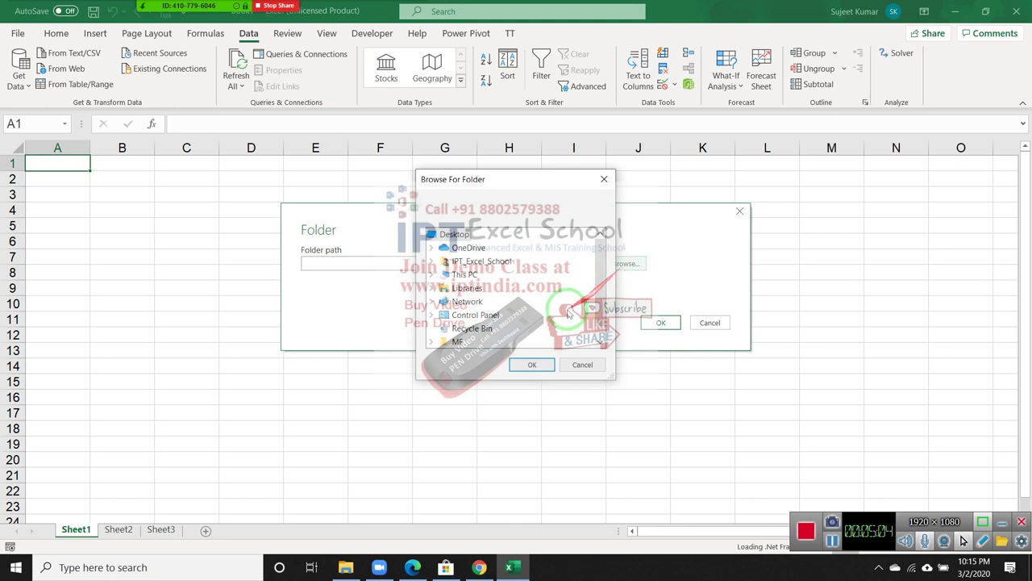
pyautogui.doubleClick(456, 341)
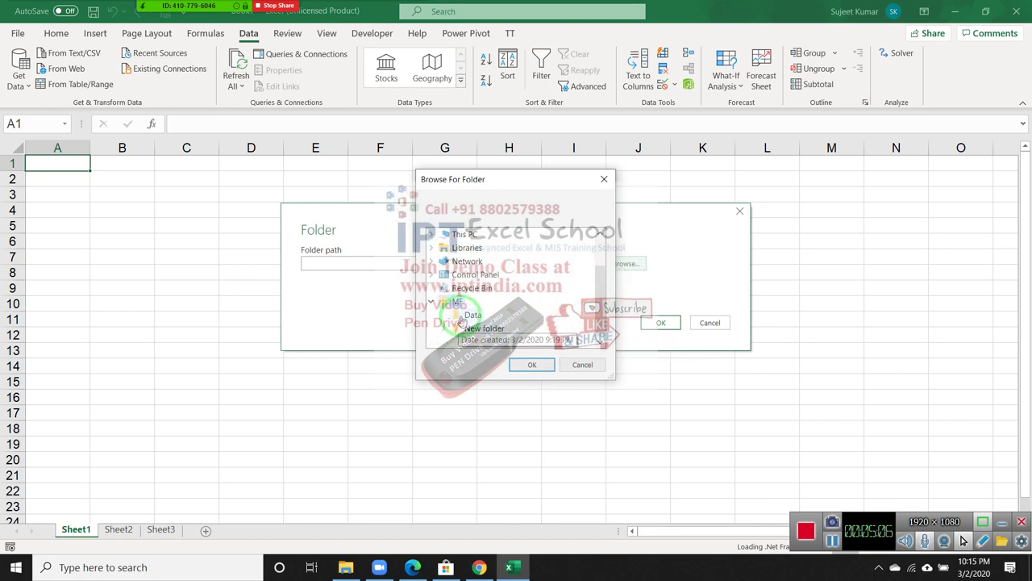
pyautogui.click(467, 314)
pyautogui.click(531, 365)
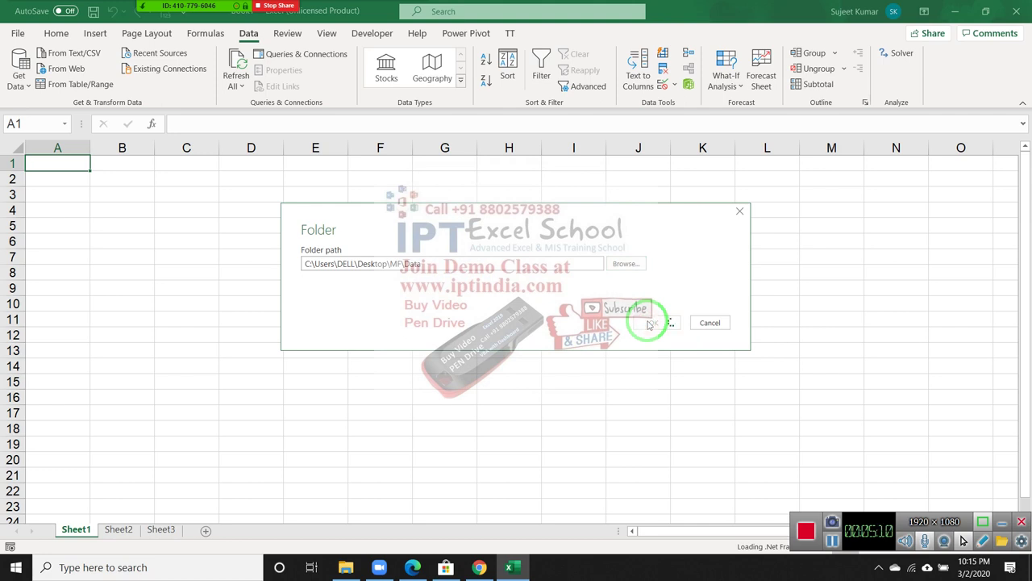
pyautogui.click(649, 323)
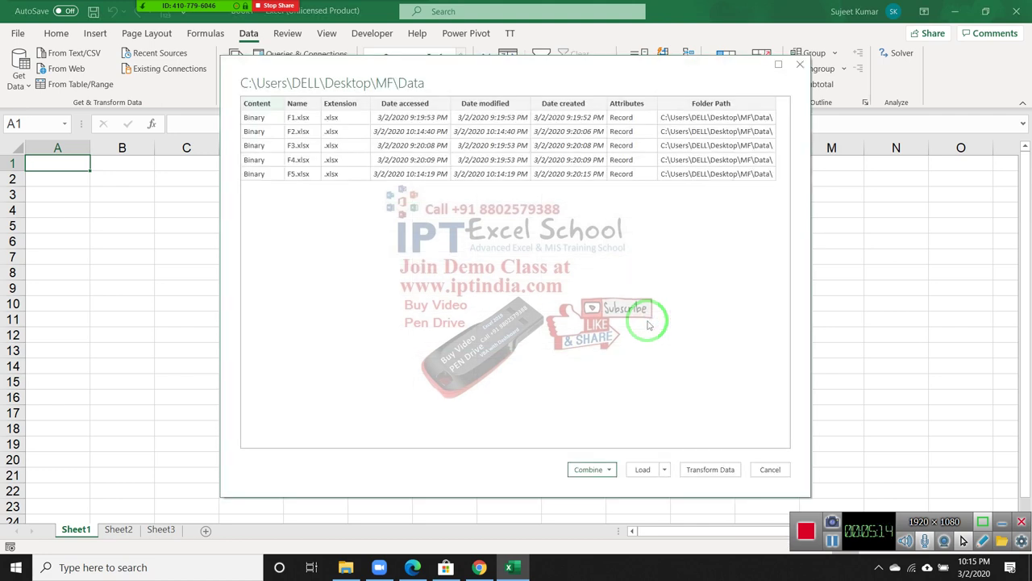
pyautogui.click(600, 474)
pyautogui.click(609, 494)
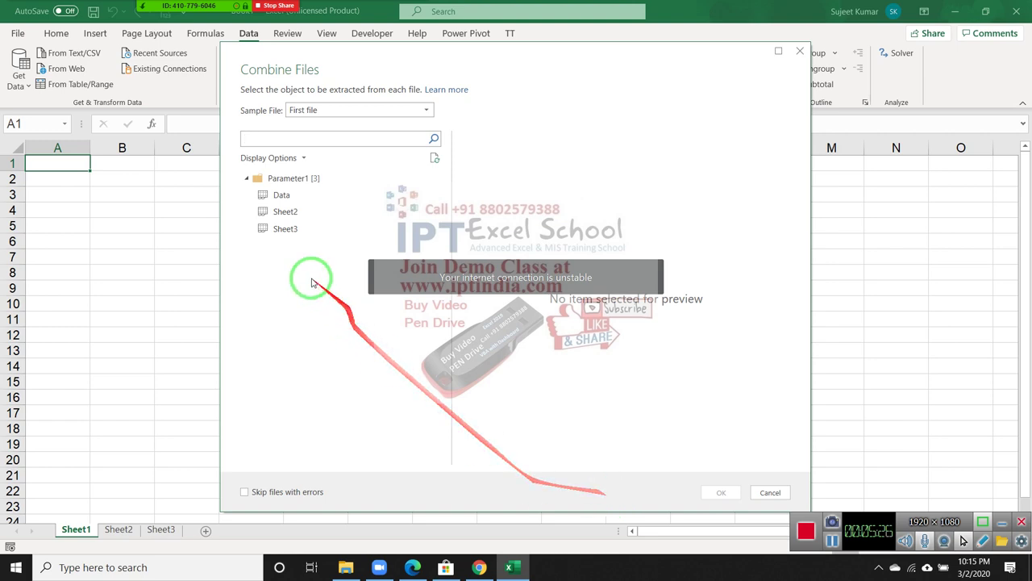
# Pick the Data sheet under Parameter1 and load the combined 80-row table into Sheet4
pyautogui.click(284, 197)
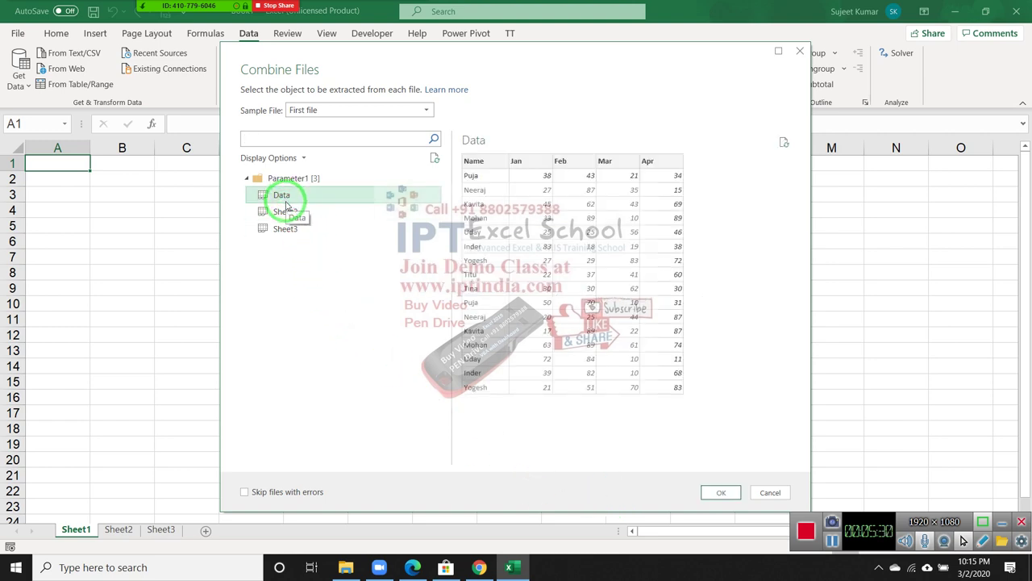
pyautogui.click(723, 495)
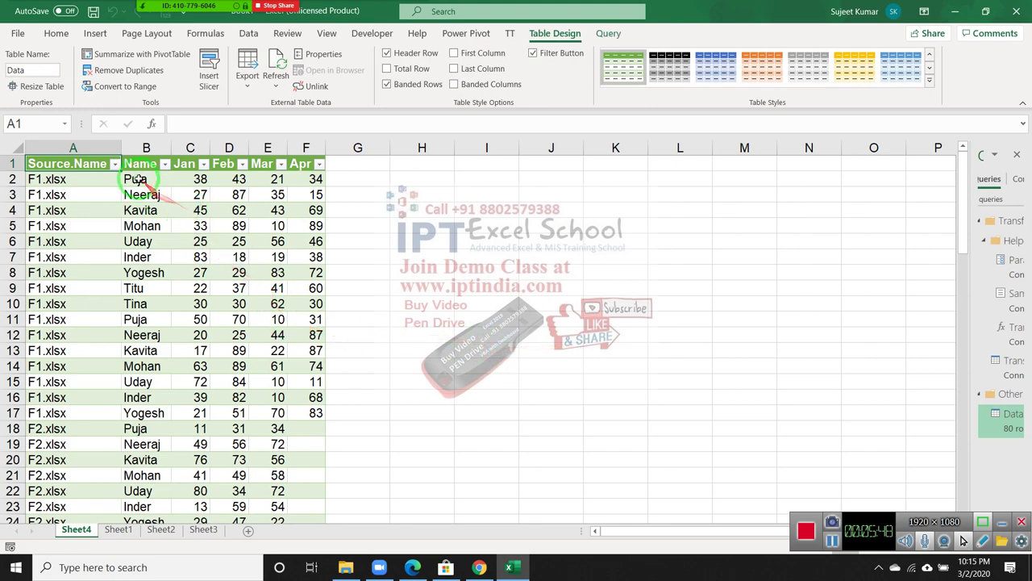
# Select the empty Apr cells of the F2.xlsx rows and check an F3.xlsx Apr value
pyautogui.scroll(-2, 157, 295)
pyautogui.scroll(-1, 242, 295)
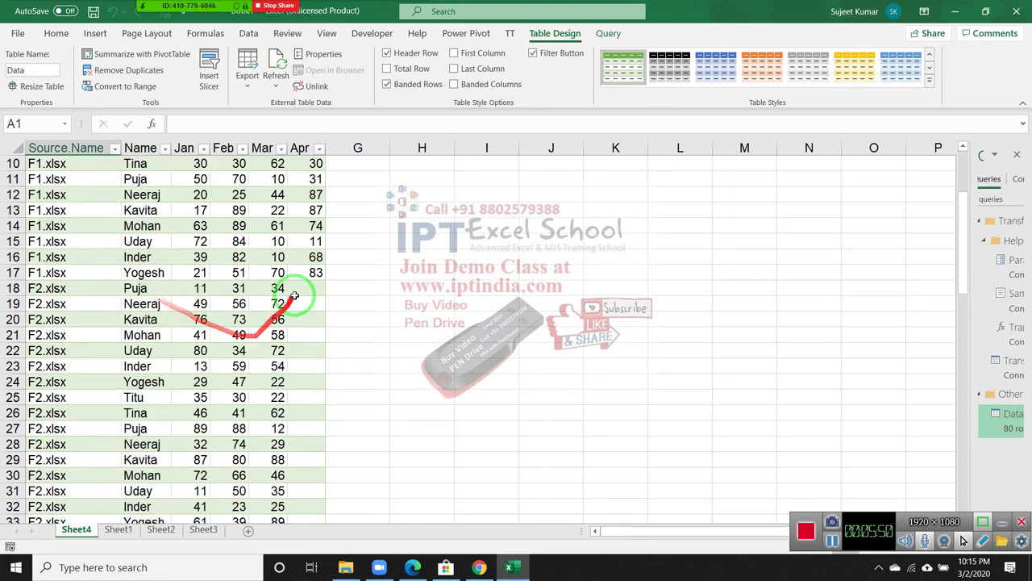
pyautogui.moveTo(310, 303); pyautogui.dragTo(326, 435)
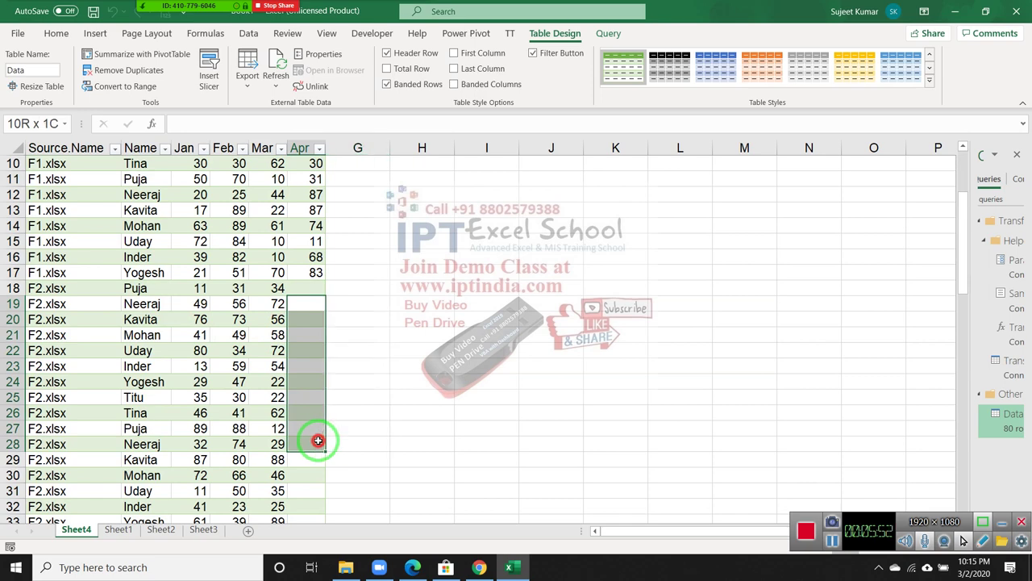
pyautogui.moveTo(308, 288); pyautogui.dragTo(315, 396)
pyautogui.scroll(-3, 315, 396)
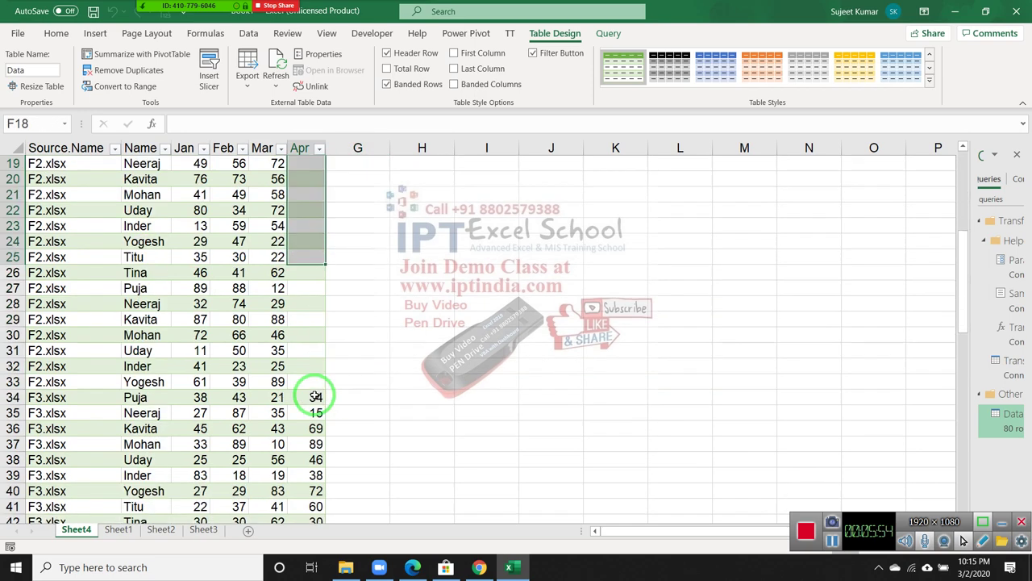
pyautogui.click(314, 396)
# Inspect the F5.xlsx rows at the end of the table, including a Mar value
pyautogui.scroll(-3, 315, 397)
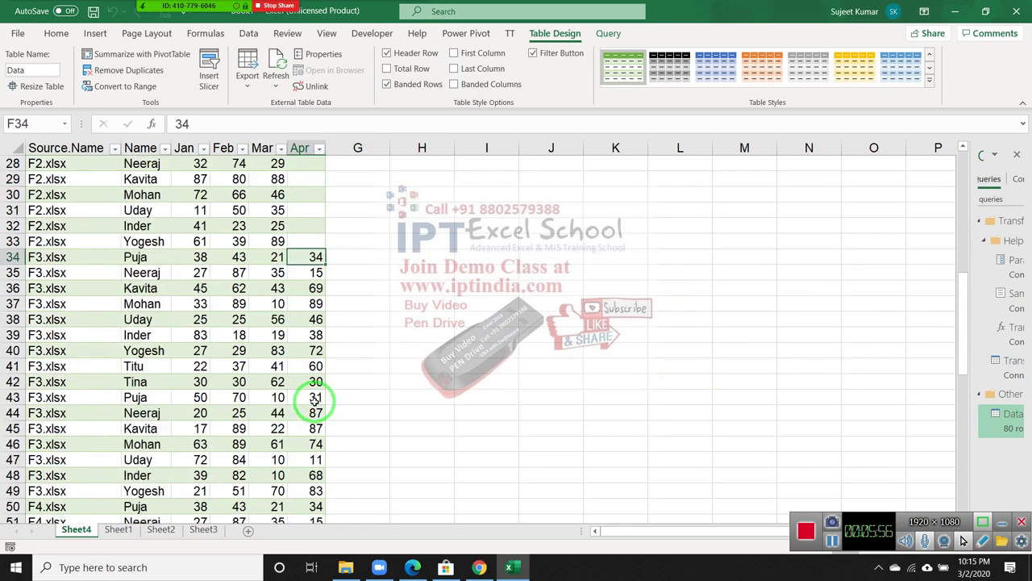
pyautogui.scroll(-5, 315, 397)
pyautogui.scroll(-6, 314, 397)
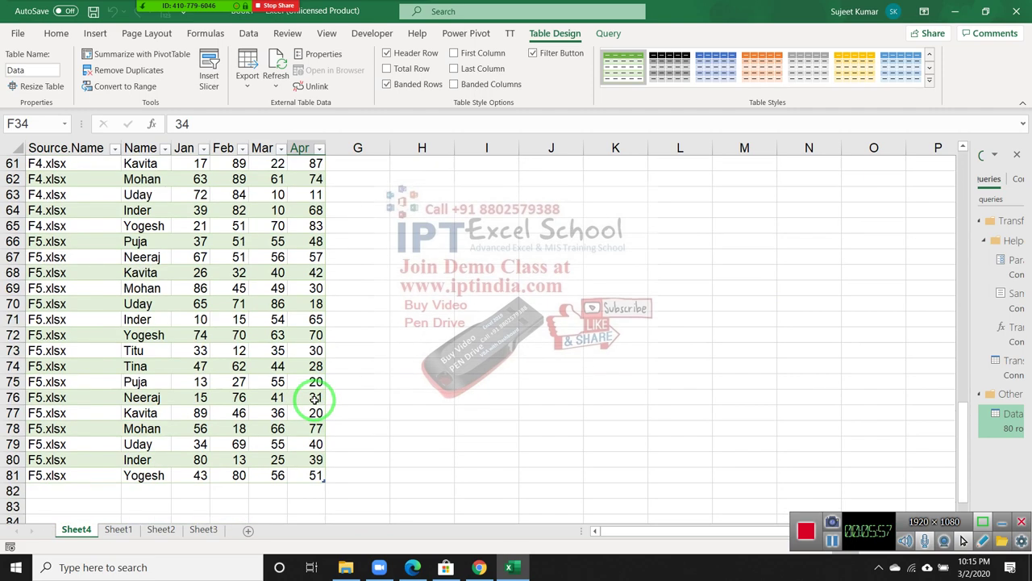
pyautogui.click(368, 412)
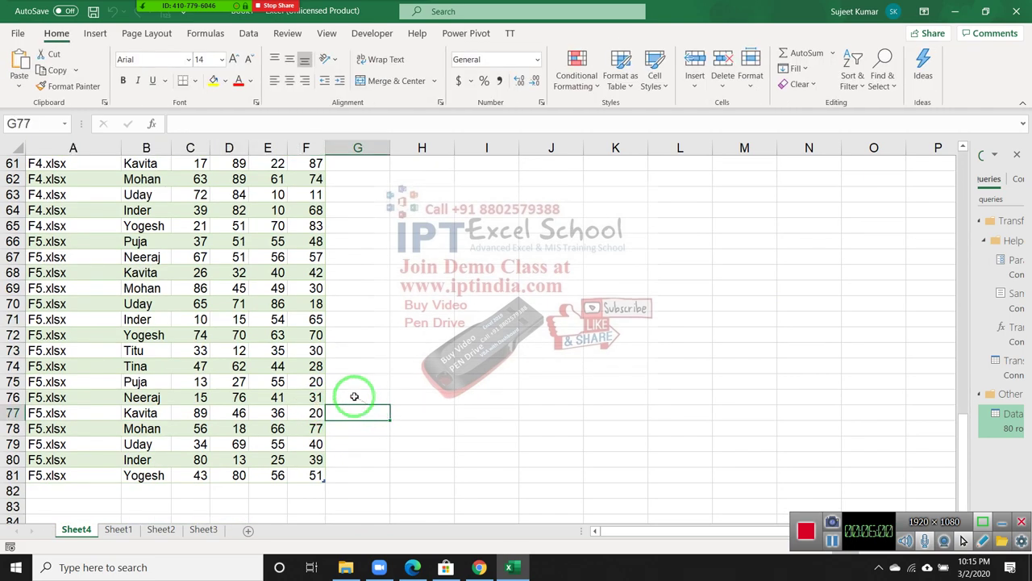
pyautogui.click(317, 350)
pyautogui.click(270, 288)
pyautogui.click(265, 240)
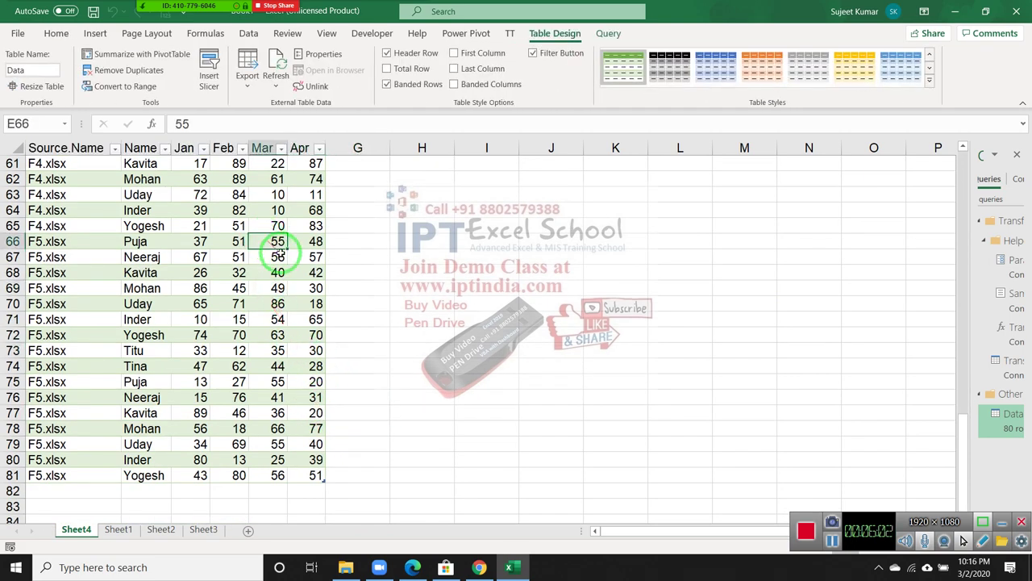
pyautogui.scroll(2, 278, 253)
pyautogui.moveTo(363, 341); pyautogui.dragTo(169, 477)
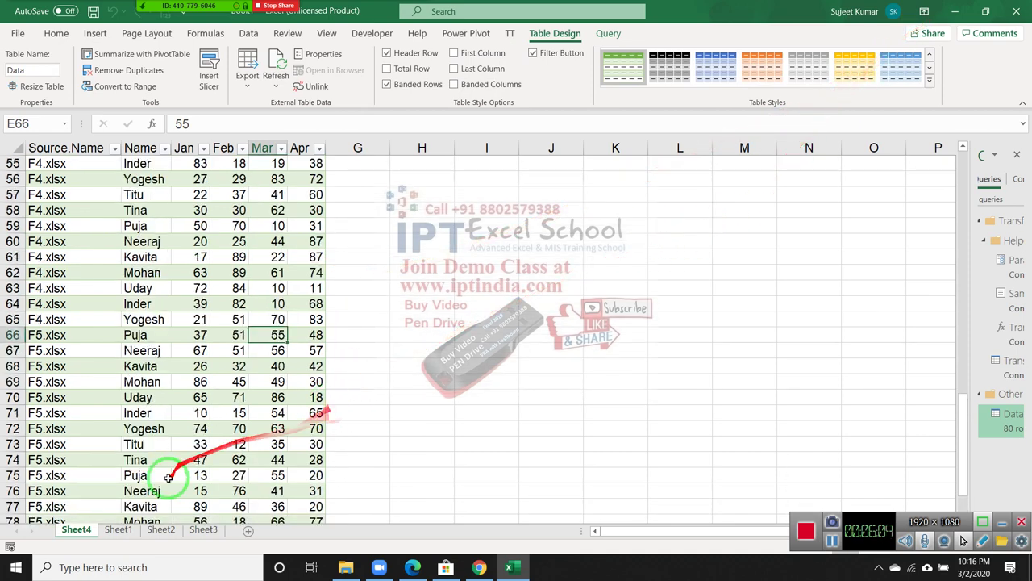
# Permanently delete Sheet4 with the combined Data table
pyautogui.rightClick(82, 533)
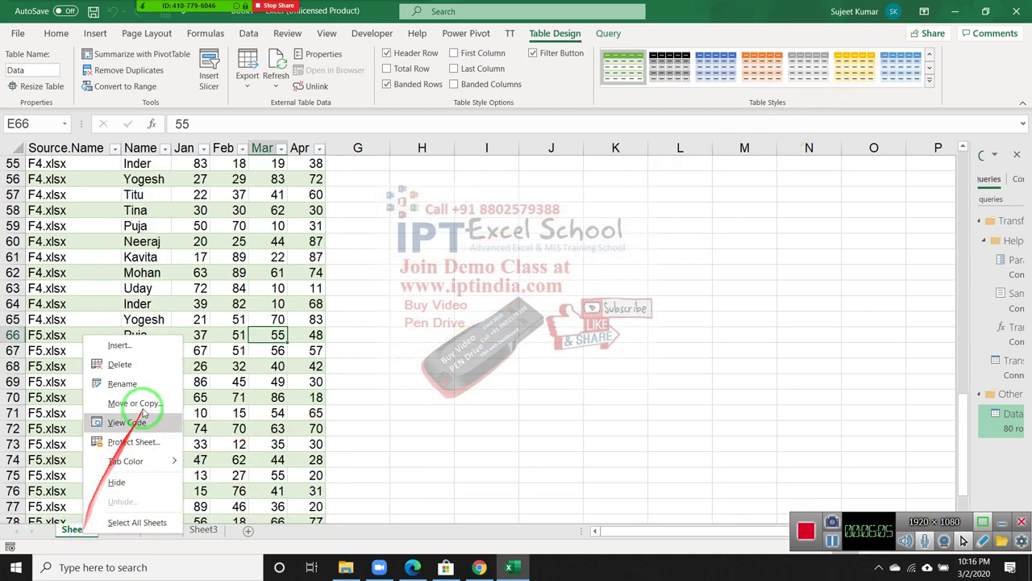
pyautogui.click(131, 364)
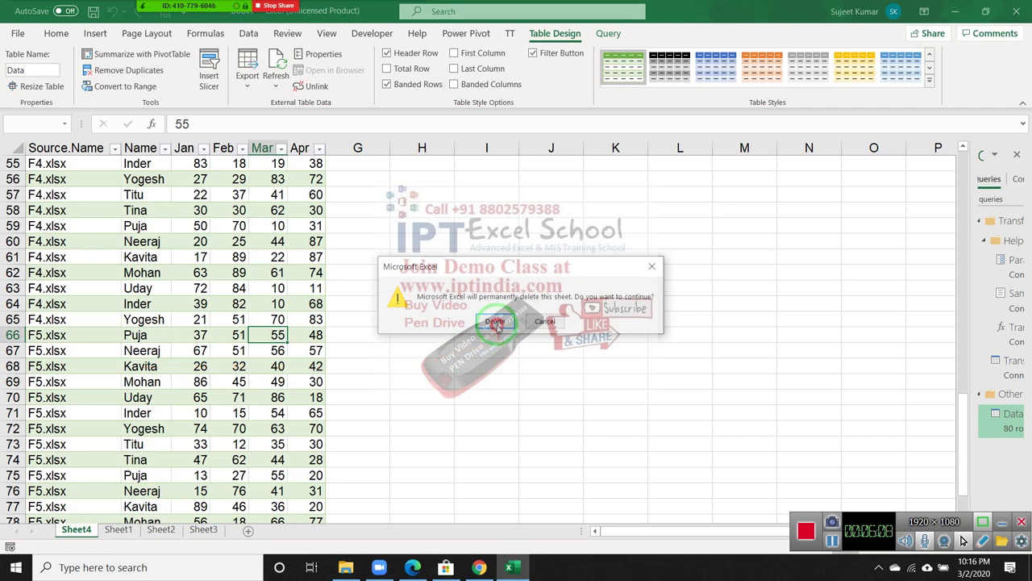
pyautogui.click(494, 321)
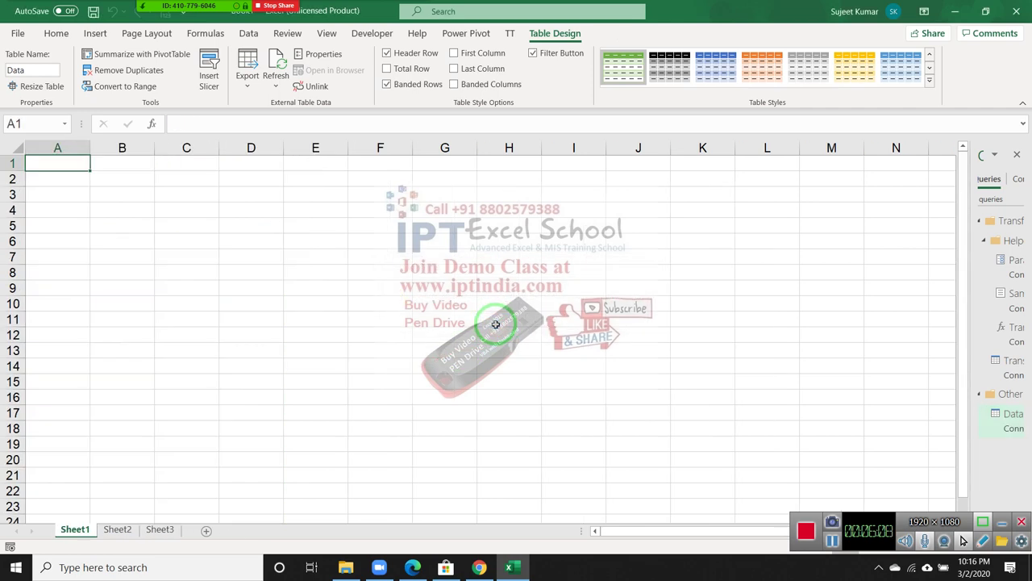
# Close the Queries & Connections pane and select cell A2 on blank Sheet1
pyautogui.click(1016, 154)
pyautogui.click(316, 272)
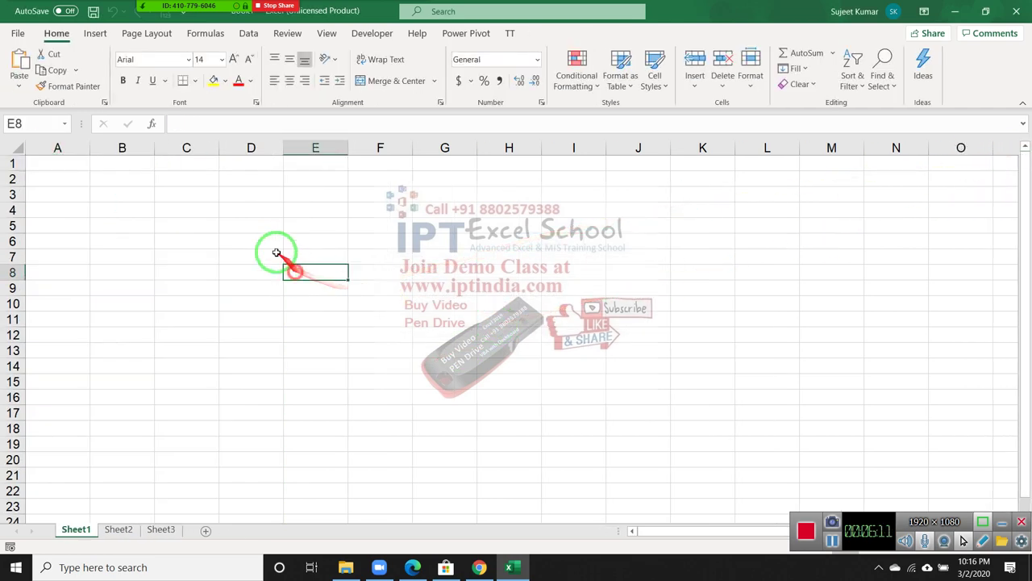
pyautogui.click(57, 177)
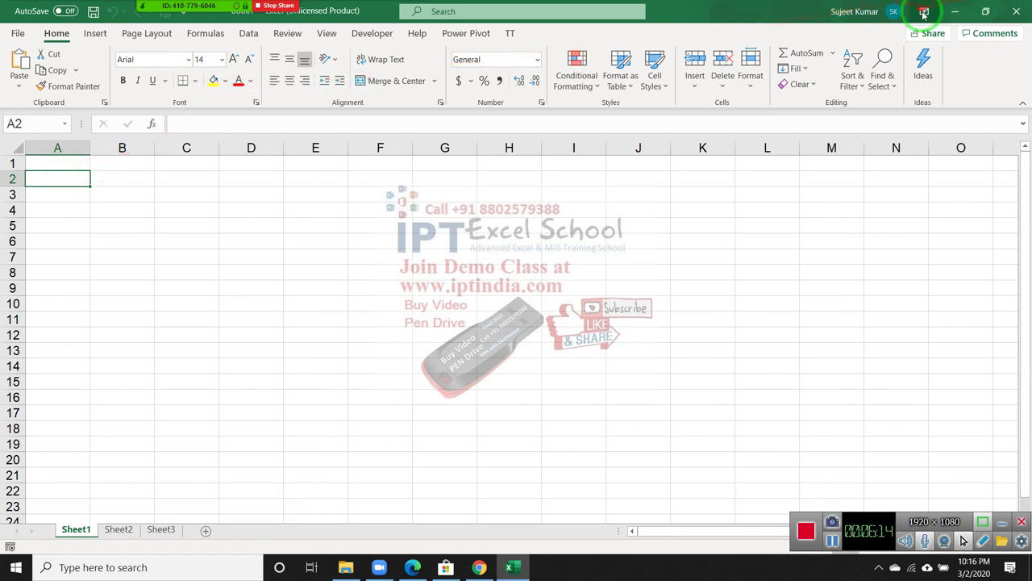
# Start a new From Folder import via Data > Get Data > From File
pyautogui.click(254, 33)
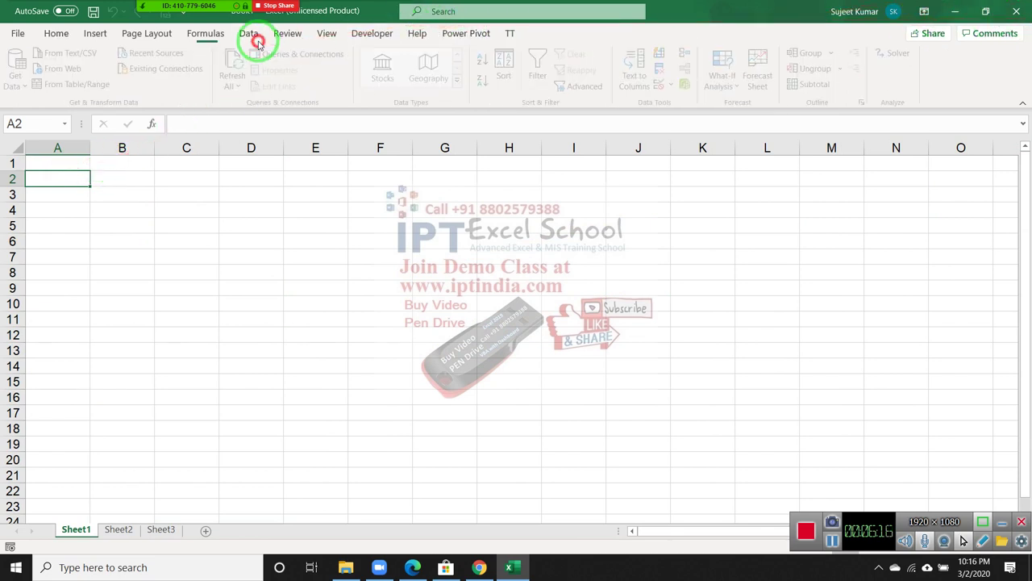
pyautogui.click(21, 86)
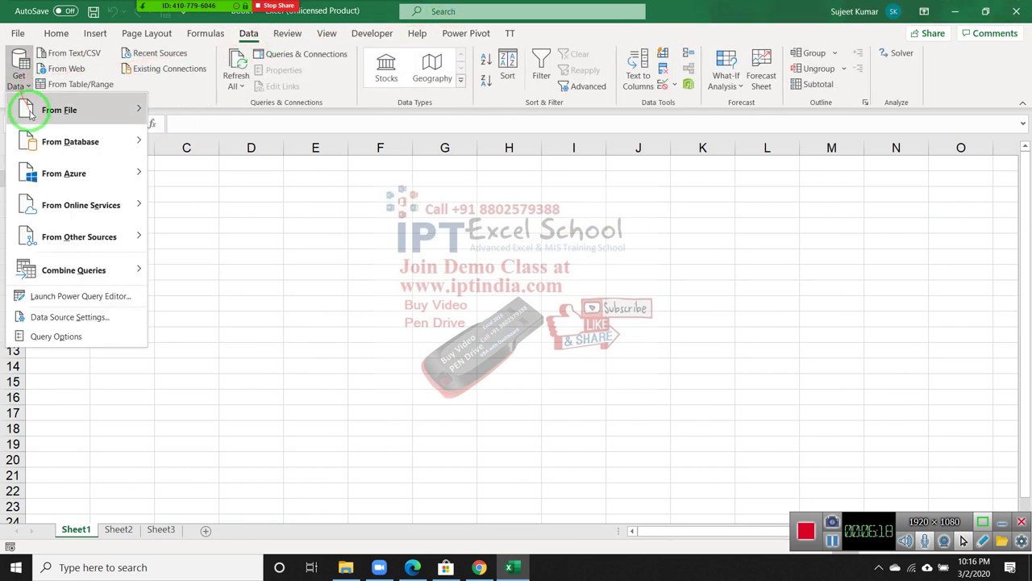
pyautogui.moveTo(48, 109)
pyautogui.click(181, 237)
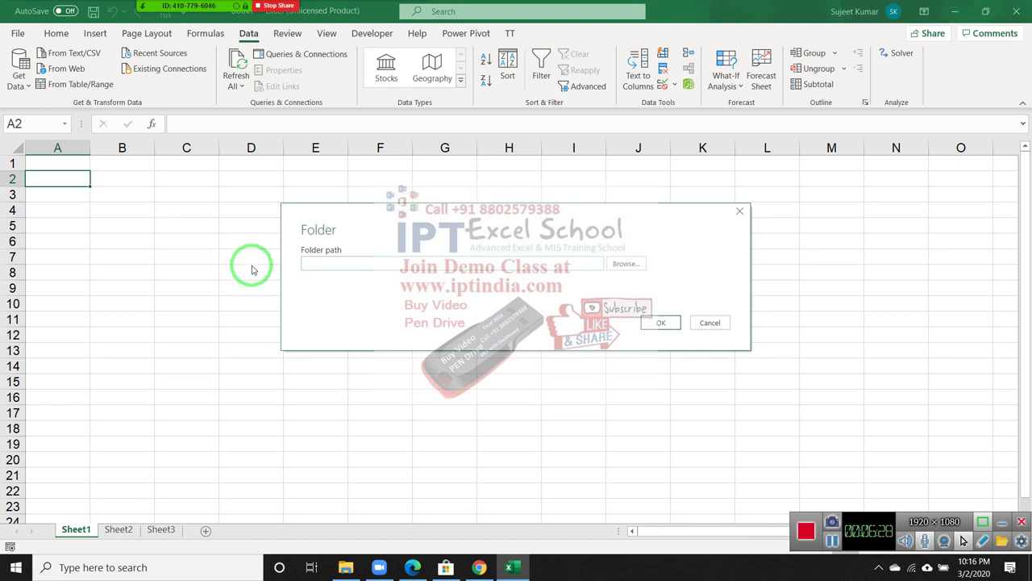
# Browse to Desktop\MF\Data and confirm it as the folder path
pyautogui.click(615, 267)
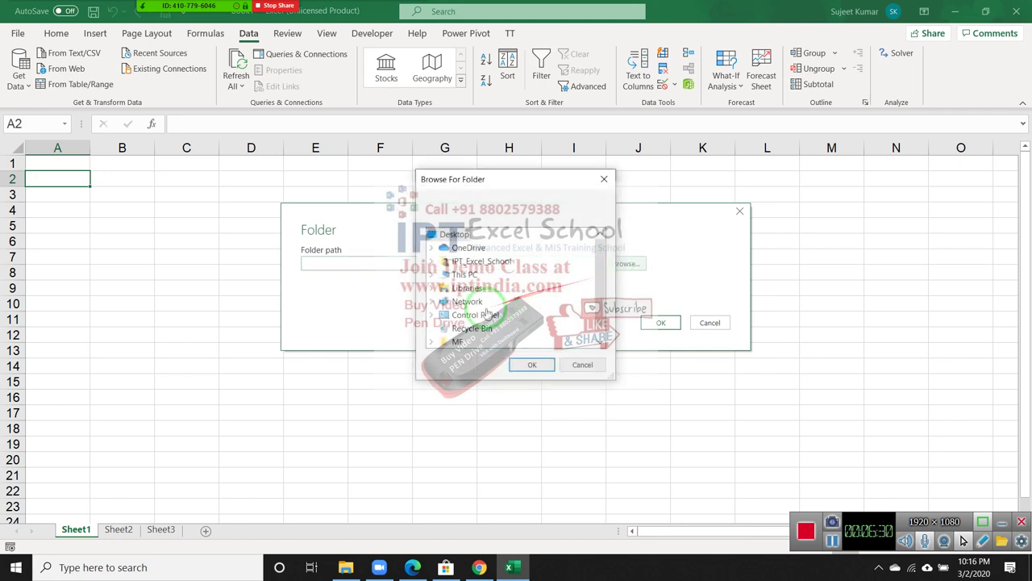
pyautogui.click(433, 342)
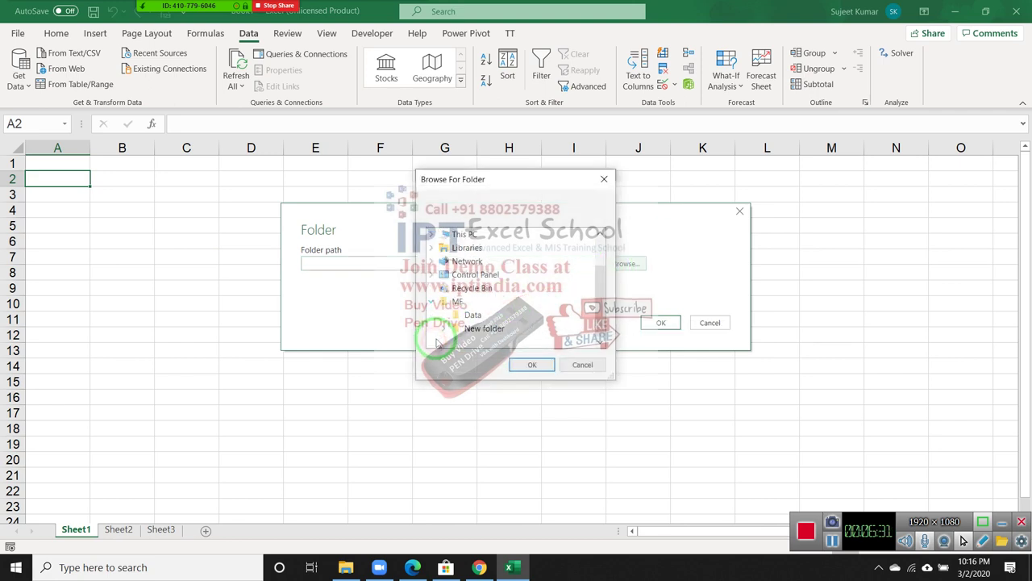
pyautogui.click(472, 314)
pyautogui.click(526, 367)
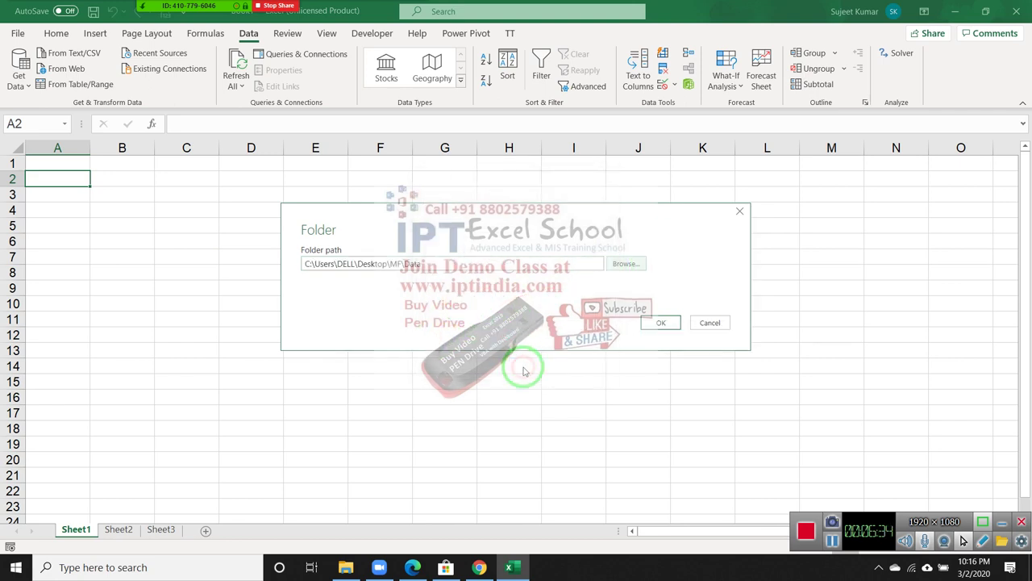
pyautogui.click(650, 327)
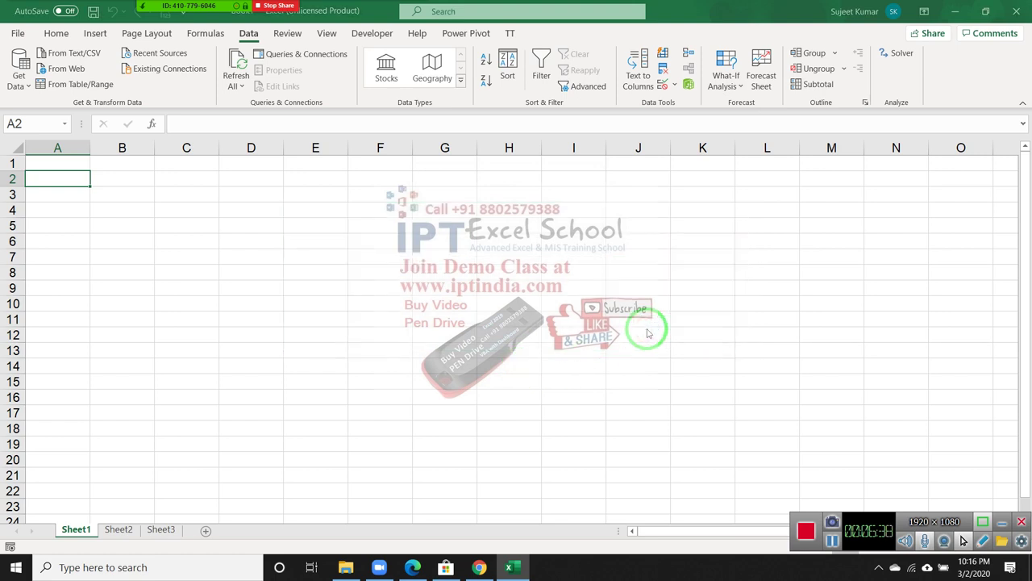
# Combine & Transform the workbooks using F5.xlsx's Data sheet as the sample file
pyautogui.click(601, 470)
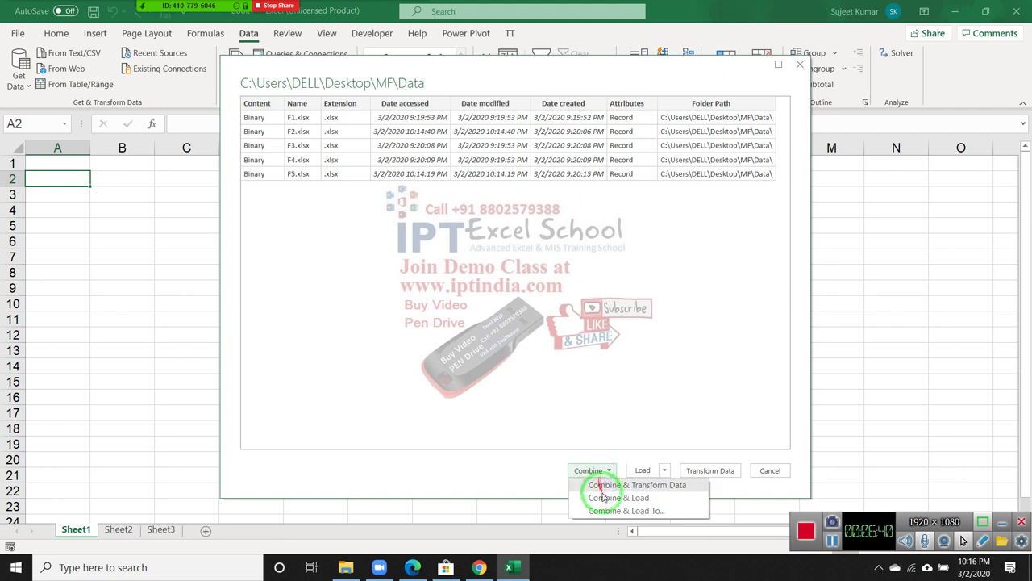
pyautogui.click(603, 493)
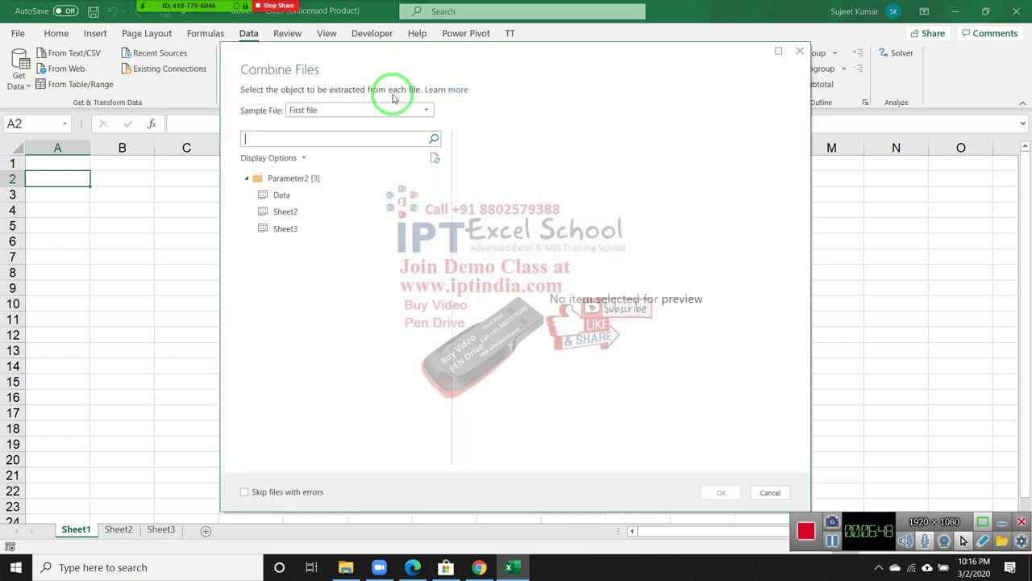
pyautogui.click(322, 111)
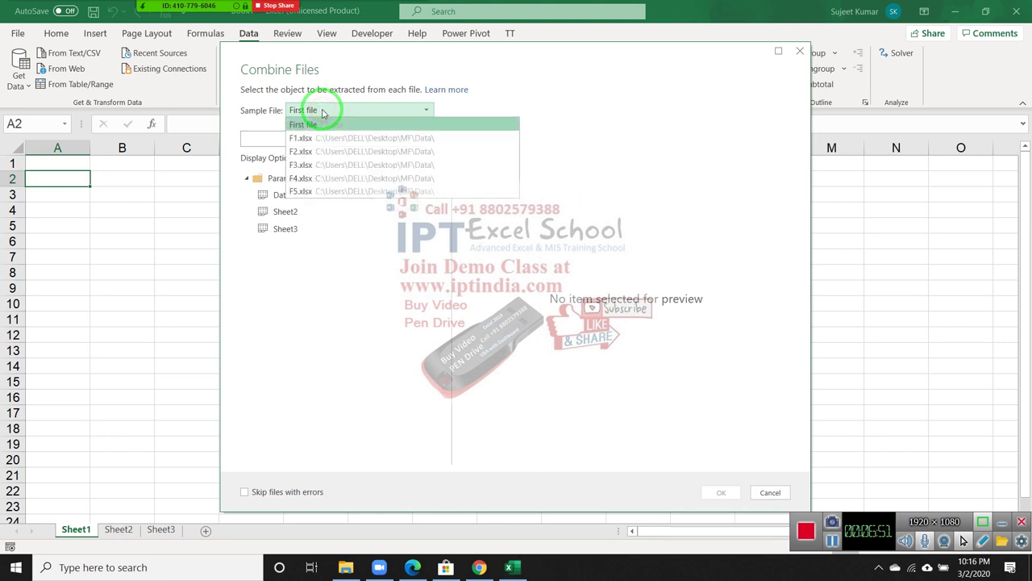
pyautogui.click(329, 192)
pyautogui.click(292, 196)
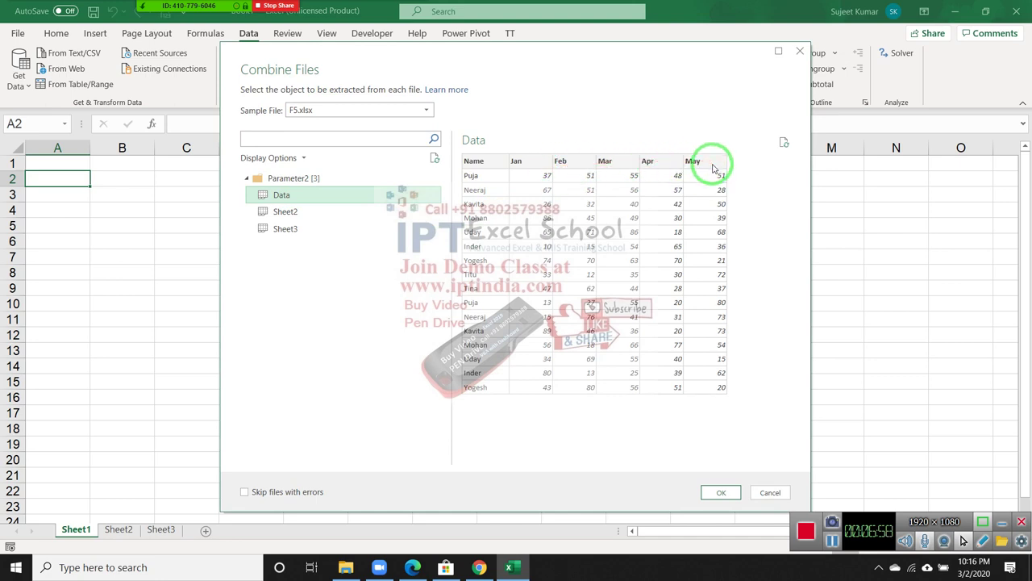
pyautogui.click(725, 492)
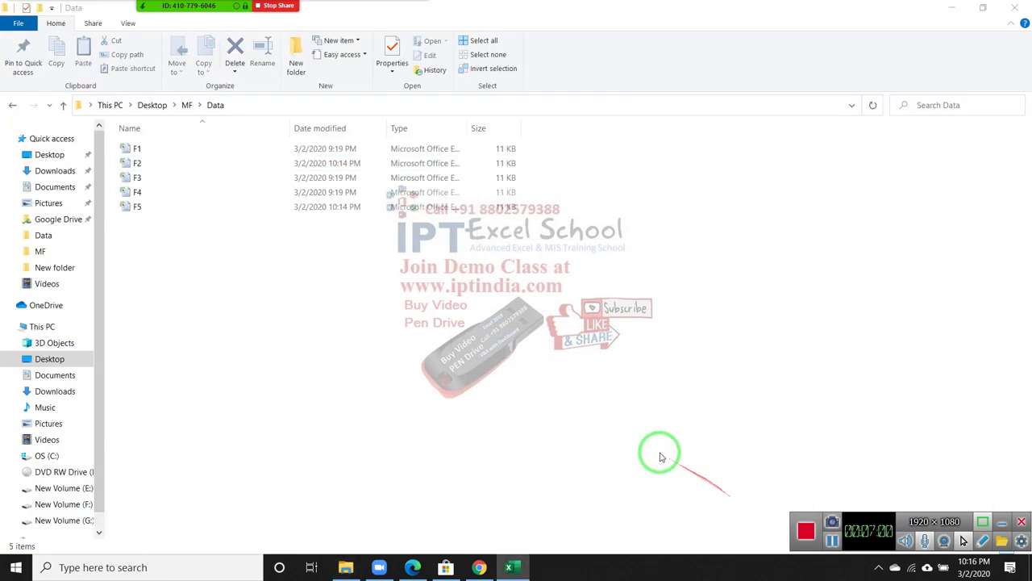
# Minimize File Explorer to reveal the Data_2 table with a May column on Sheet5
pyautogui.click(953, 8)
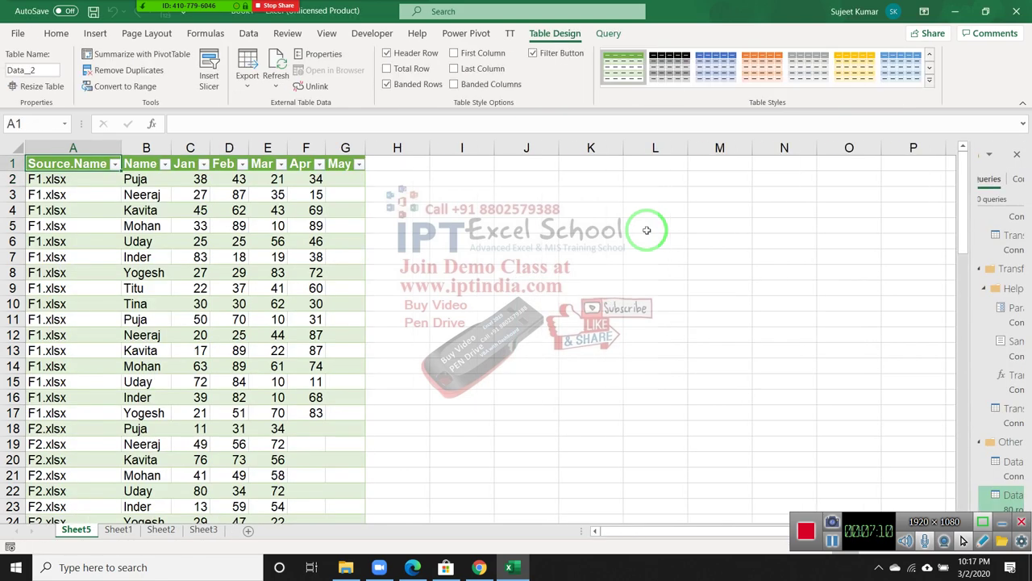
pyautogui.click(358, 183)
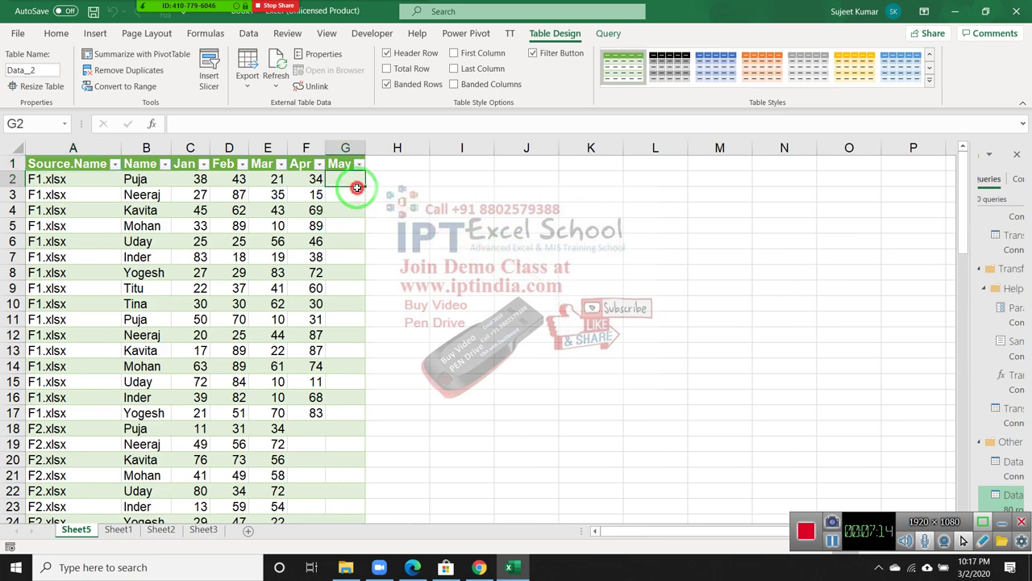
pyautogui.moveTo(357, 187); pyautogui.dragTo(342, 402)
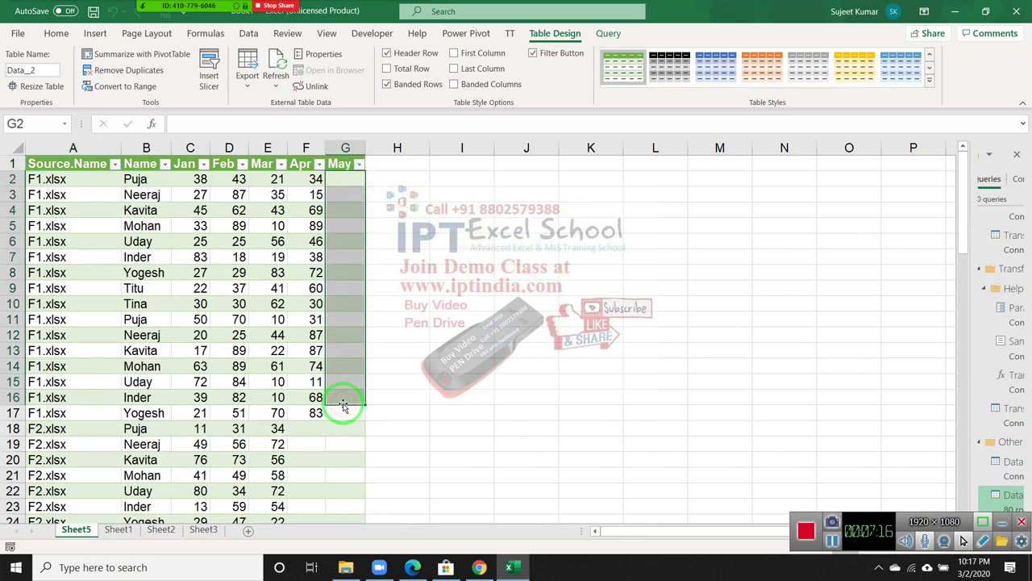
pyautogui.scroll(-6, 343, 403)
pyautogui.scroll(-5, 342, 402)
pyautogui.scroll(-4, 343, 401)
pyautogui.scroll(-4, 344, 397)
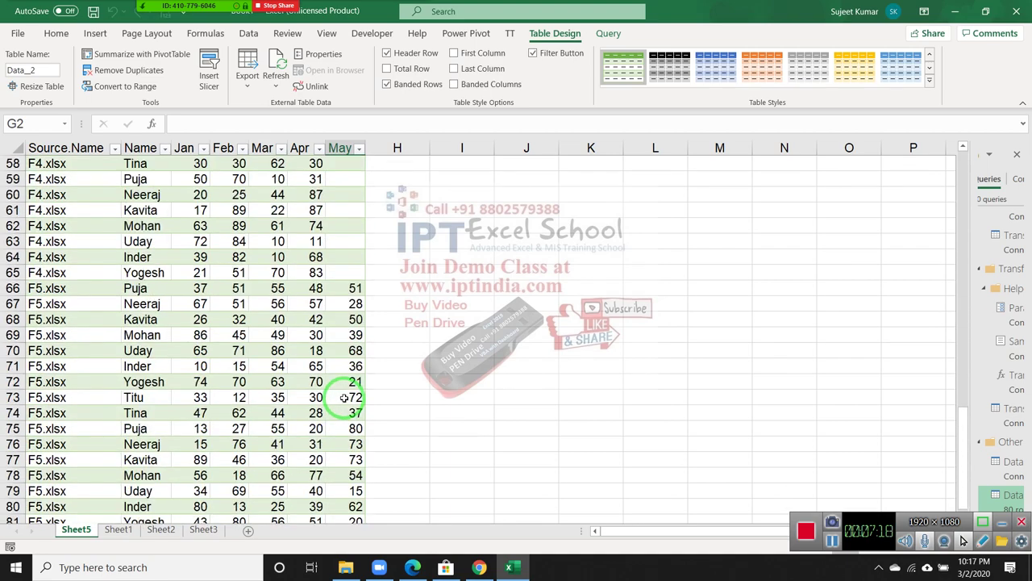
pyautogui.scroll(-4, 344, 398)
pyautogui.scroll(6, 344, 396)
pyautogui.scroll(6, 343, 393)
pyautogui.scroll(4, 344, 390)
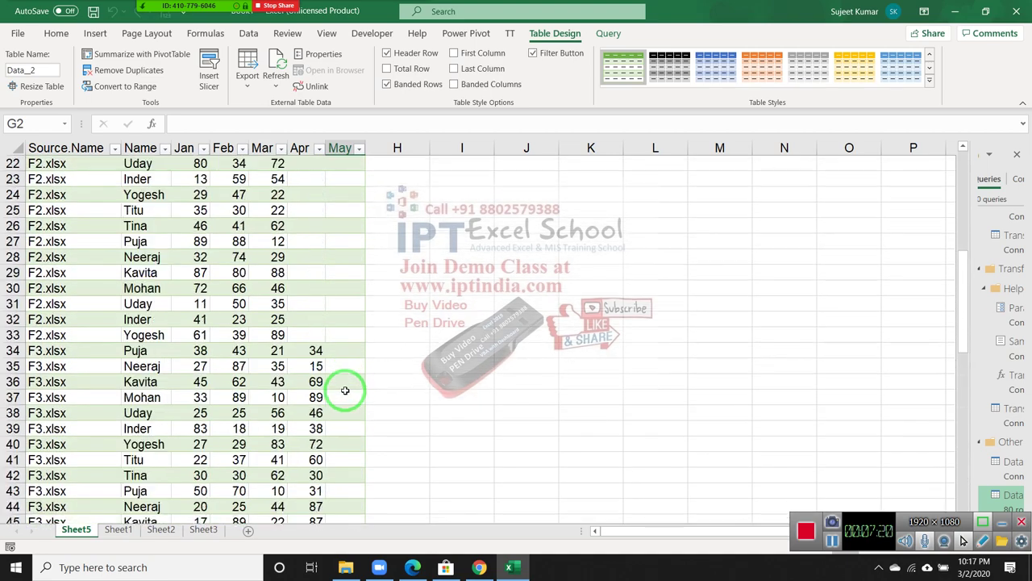
pyautogui.scroll(2, 345, 390)
pyautogui.scroll(3, 345, 389)
pyautogui.scroll(2, 346, 387)
pyautogui.scroll(1, 347, 385)
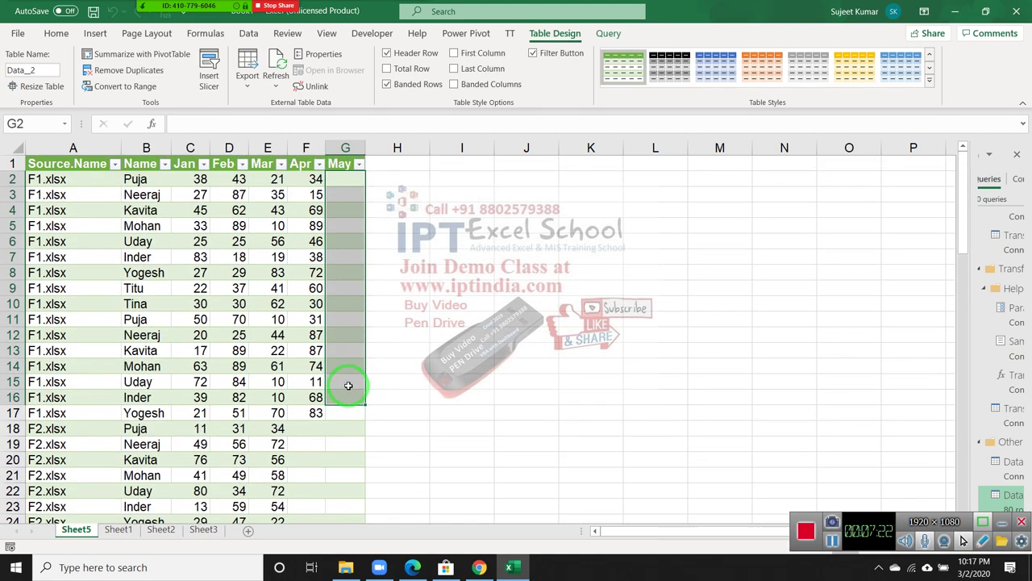
pyautogui.click(593, 255)
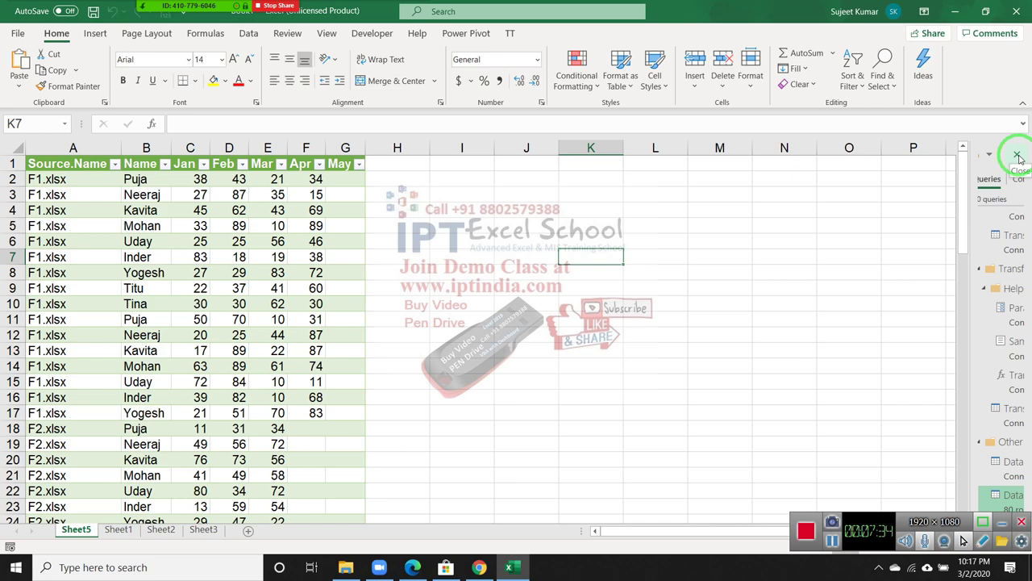
# Close the Queries & Connections pane and close the workbook without saving
pyautogui.click(1018, 155)
pyautogui.click(770, 194)
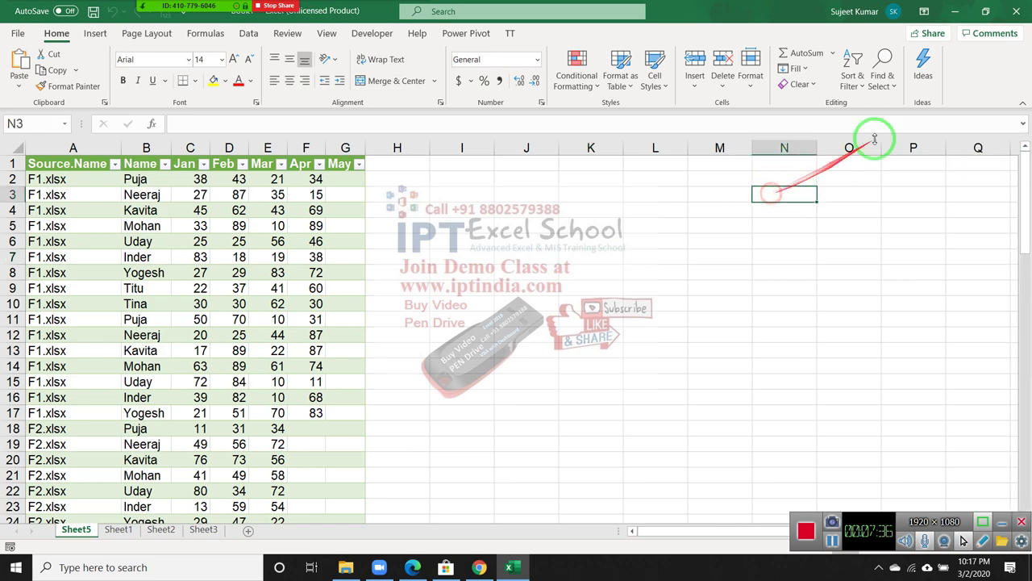
pyautogui.click(1016, 11)
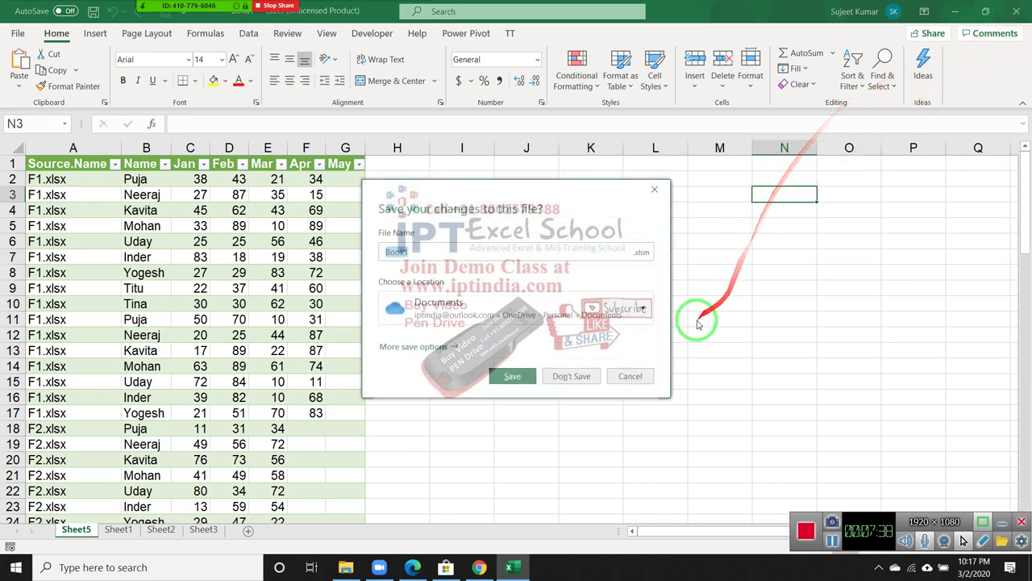
pyautogui.click(570, 375)
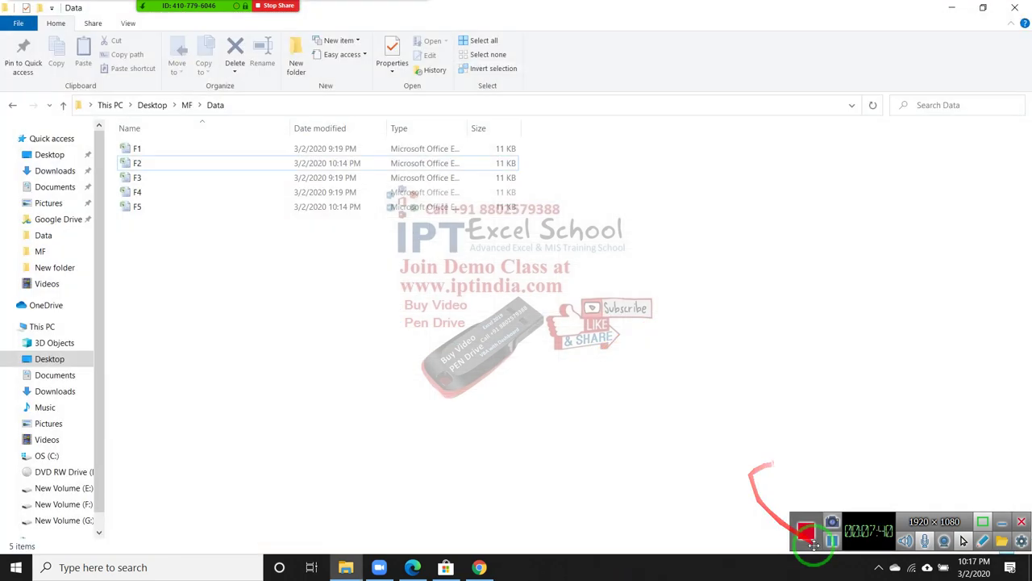